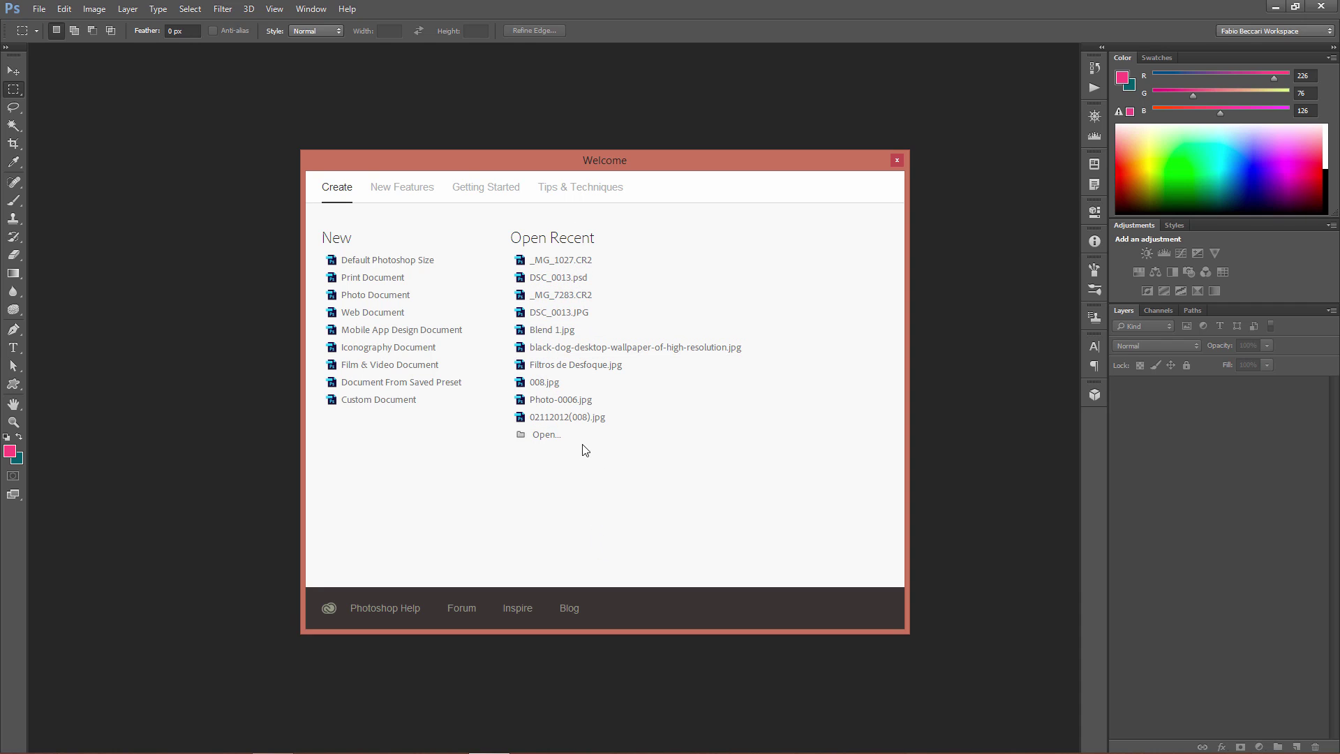
Step: Open the recent photo _MG_1027.CR2 and fit the whole image to the canvas area
click(567, 262)
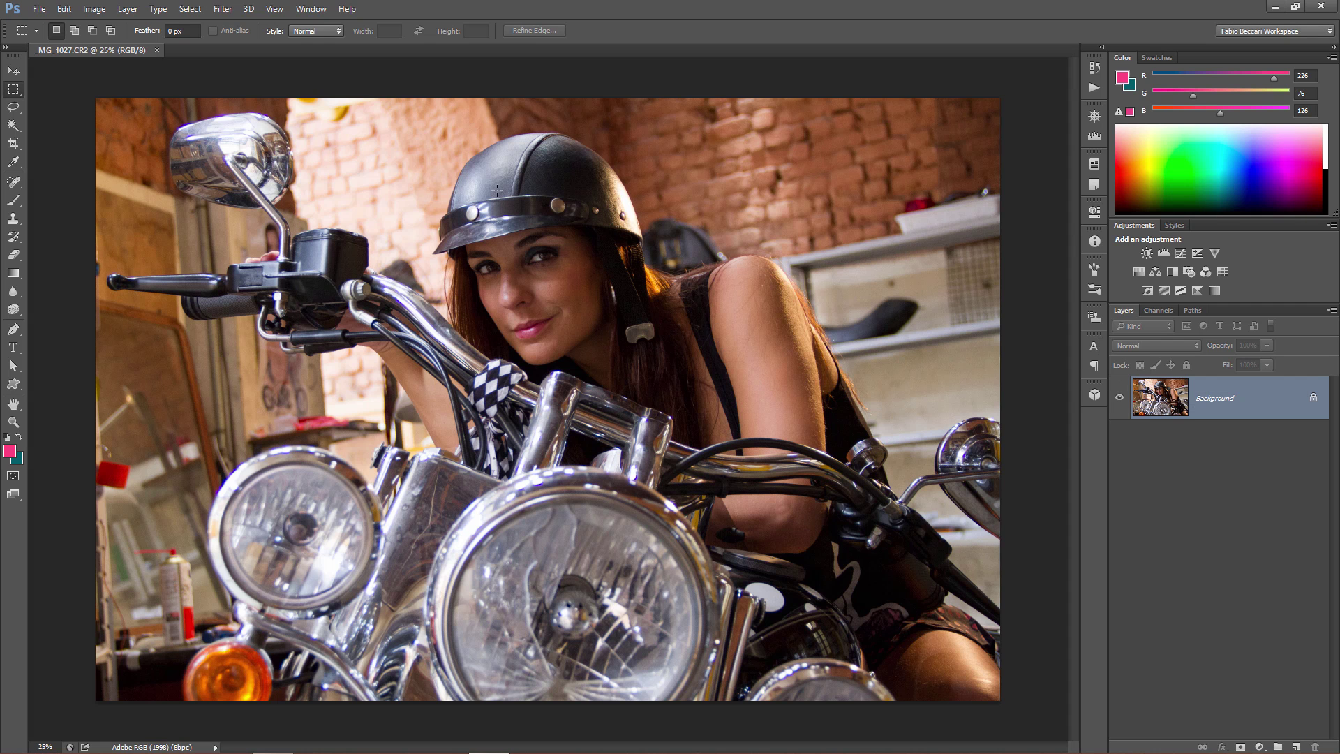
click(13, 70)
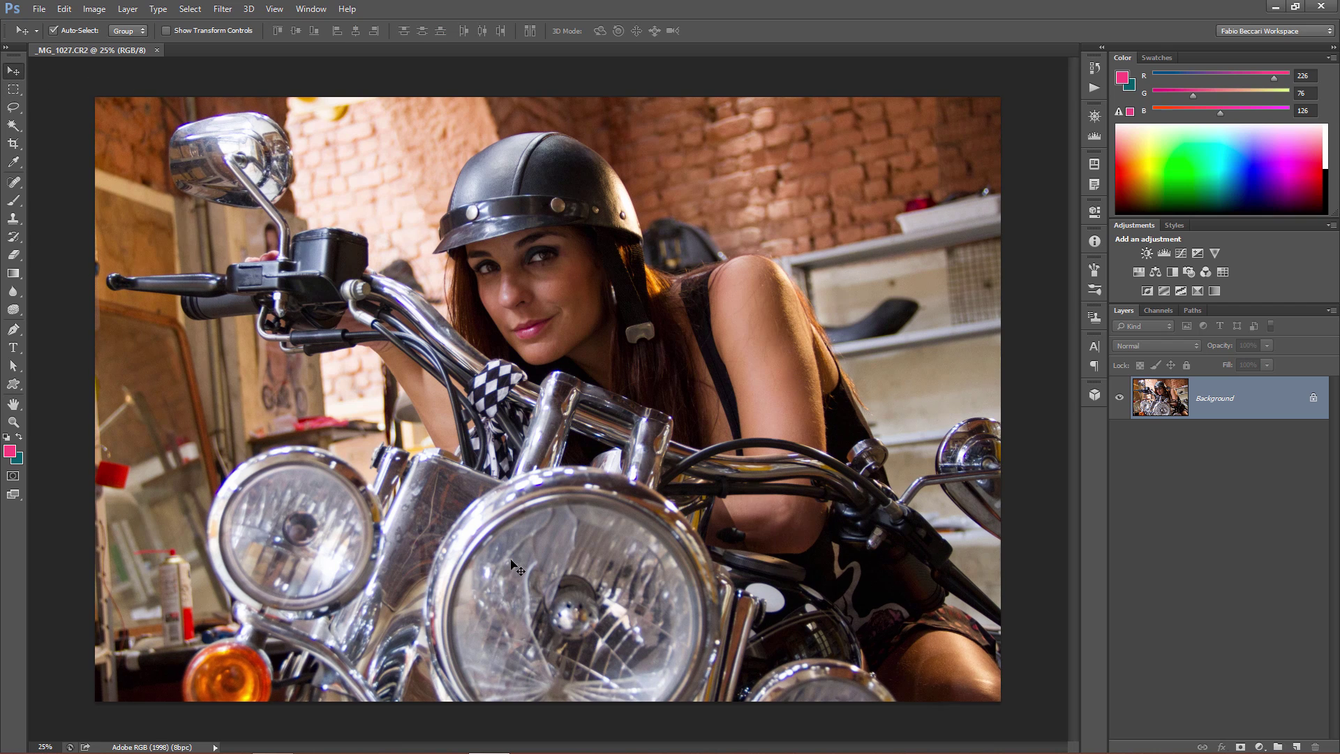
key(ctrl+0)
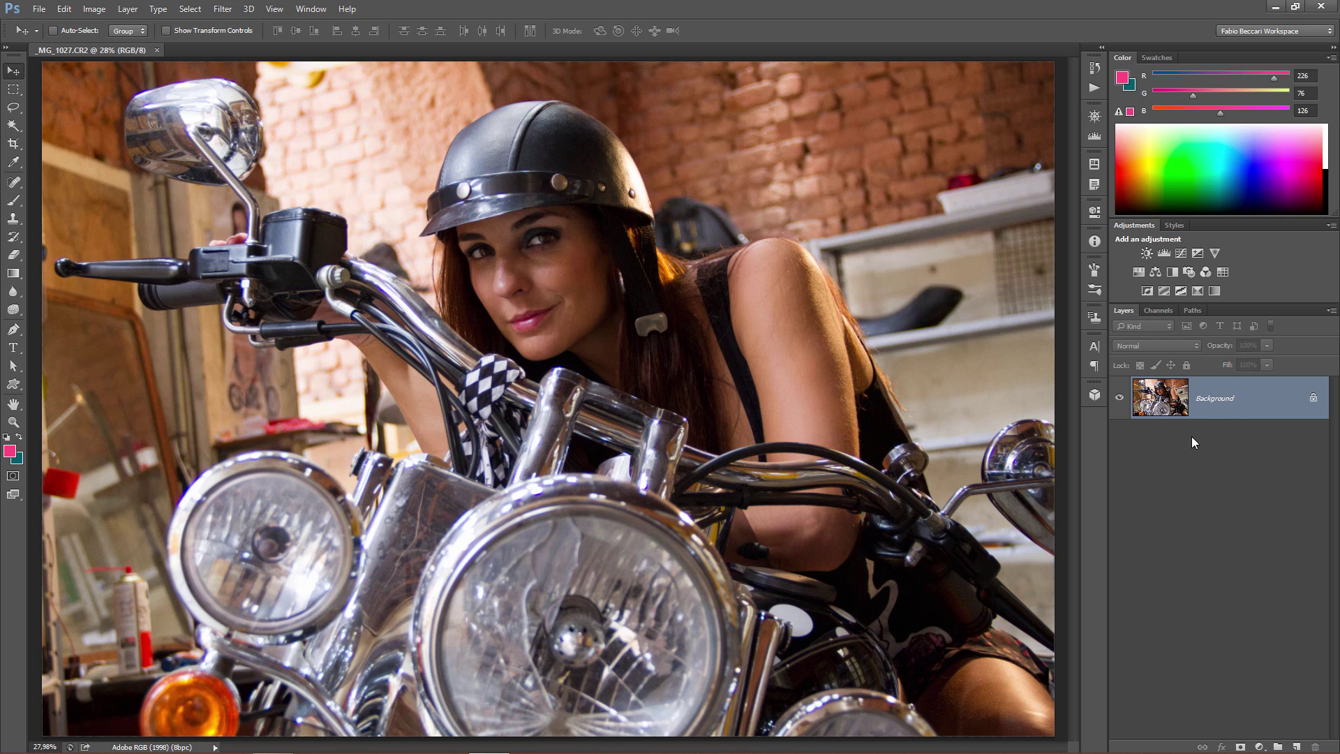
Step: Duplicate the Background layer and desaturate the copy
drag(1249, 407, 1295, 744)
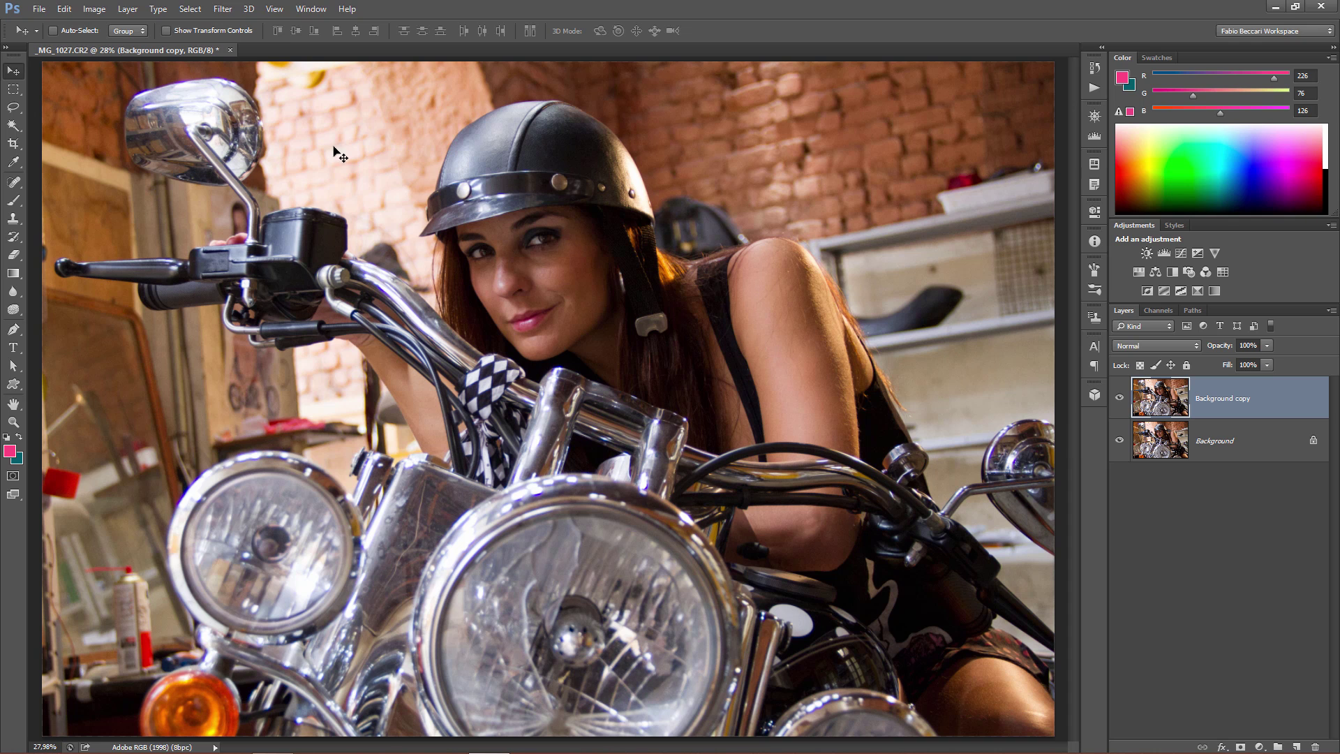
click(96, 11)
mouse_move(110, 45)
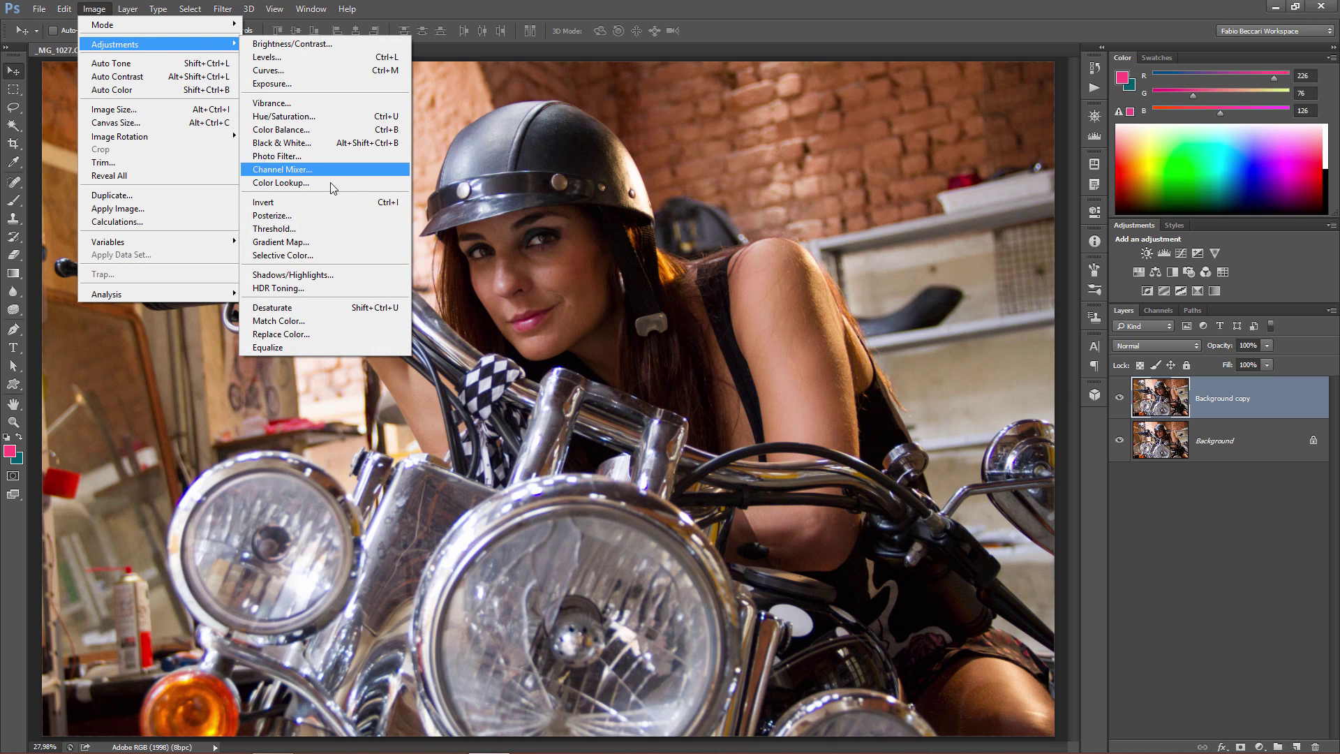
click(352, 311)
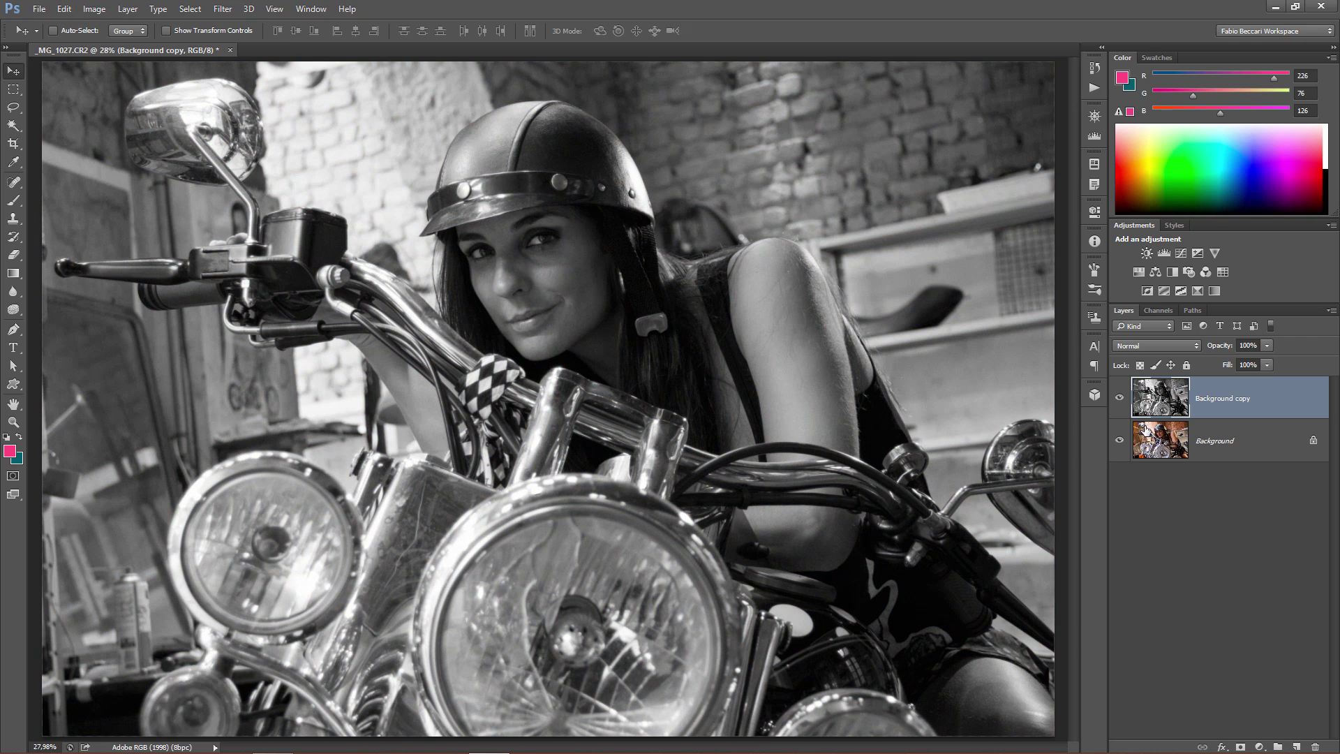
Step: Duplicate the desaturated layer and set the new copy's blend mode to Color Dodge
drag(1234, 399, 1292, 742)
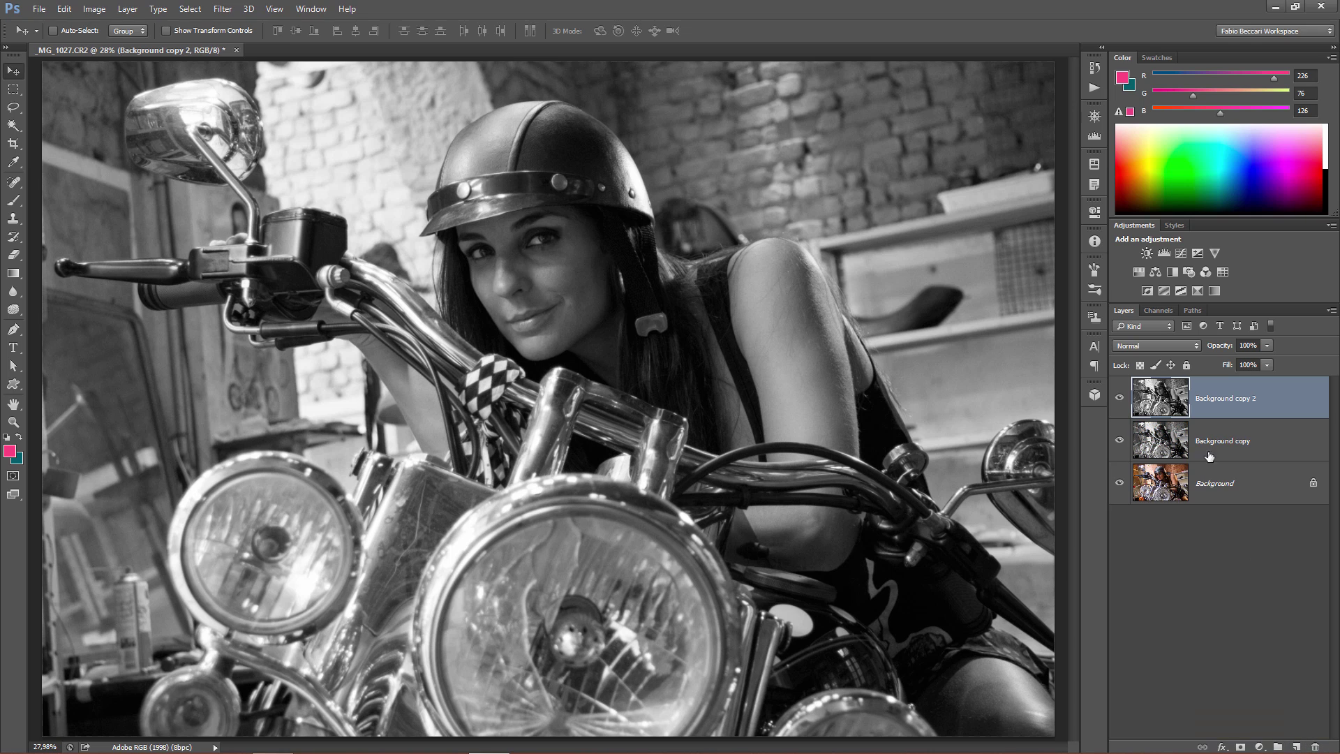
click(1166, 347)
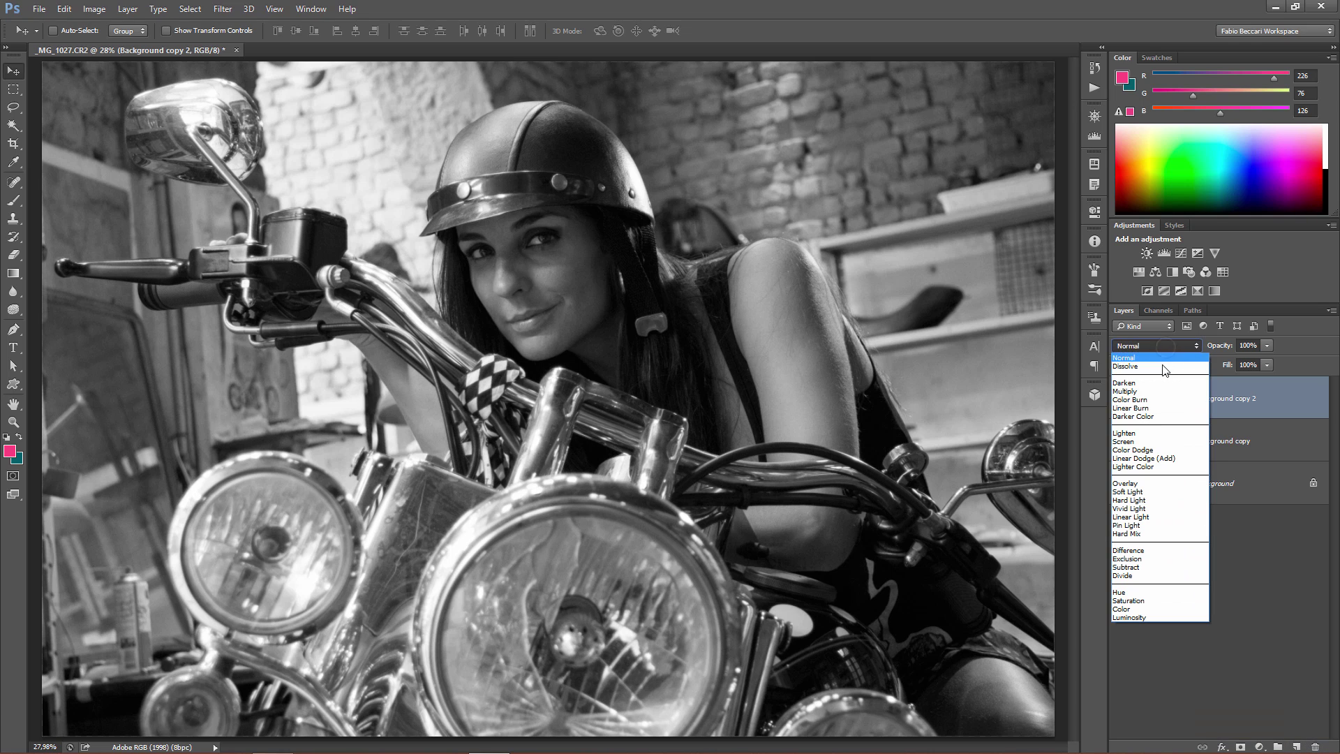
click(1134, 450)
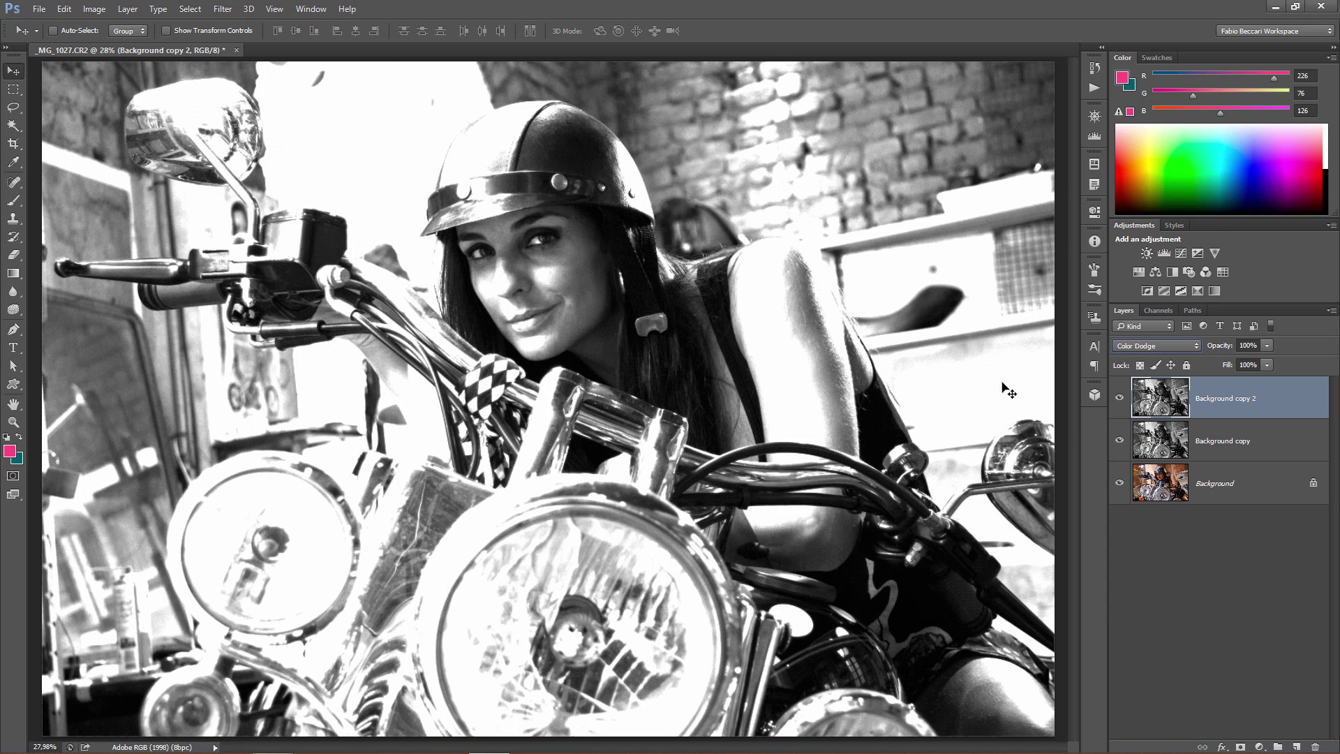
Step: Invert the colors of the Color Dodge layer
click(94, 8)
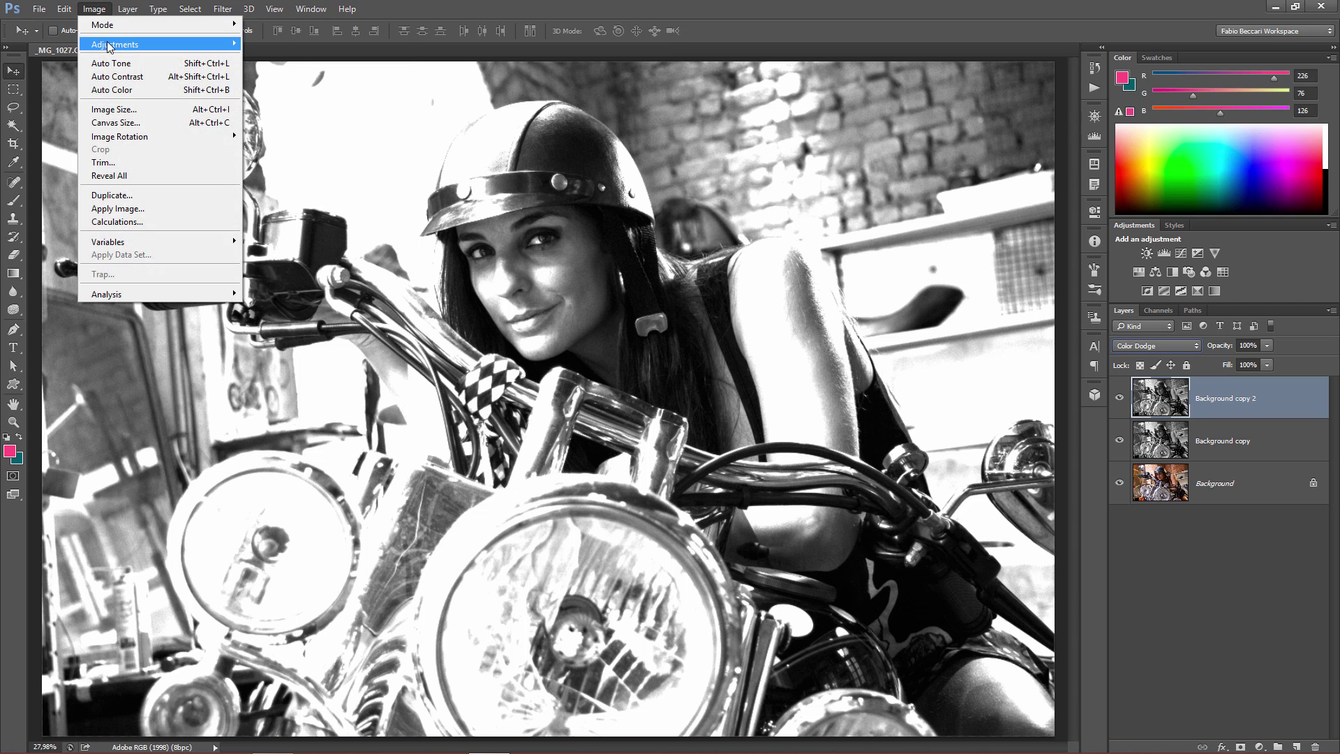
mouse_move(125, 46)
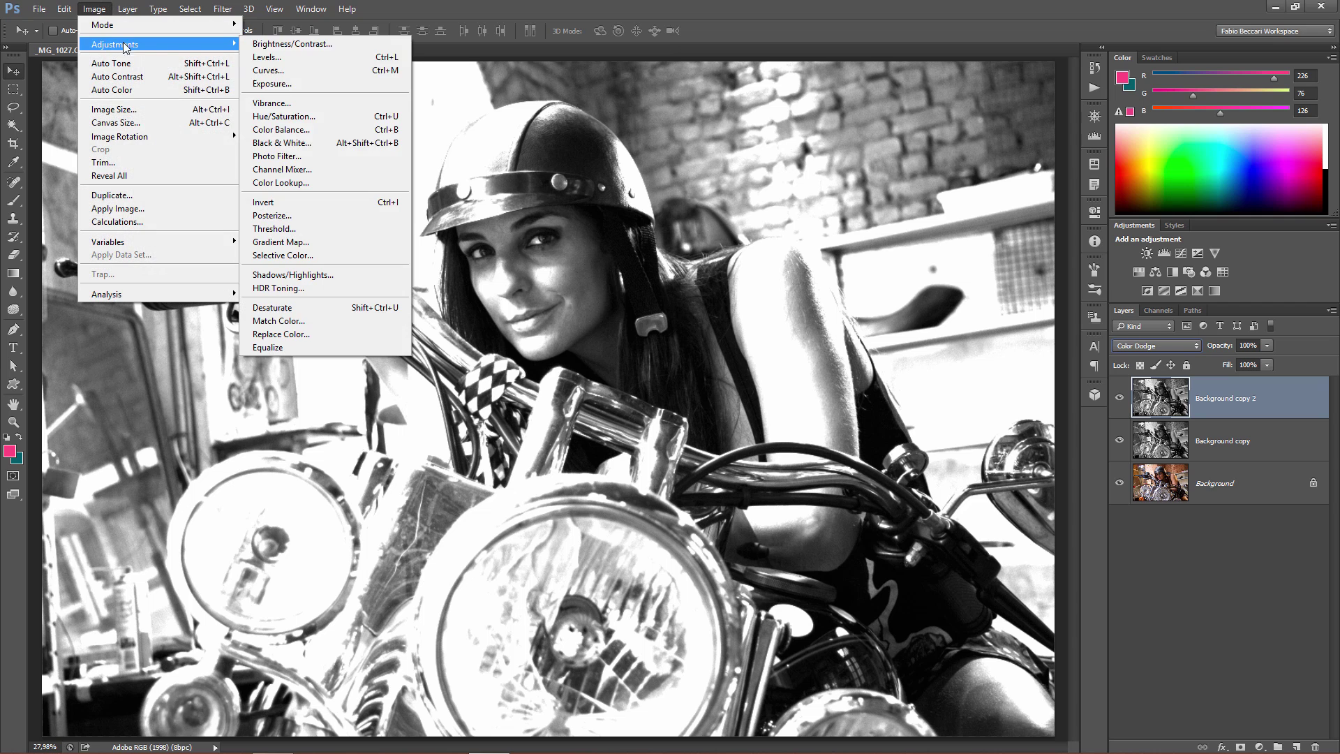
click(334, 207)
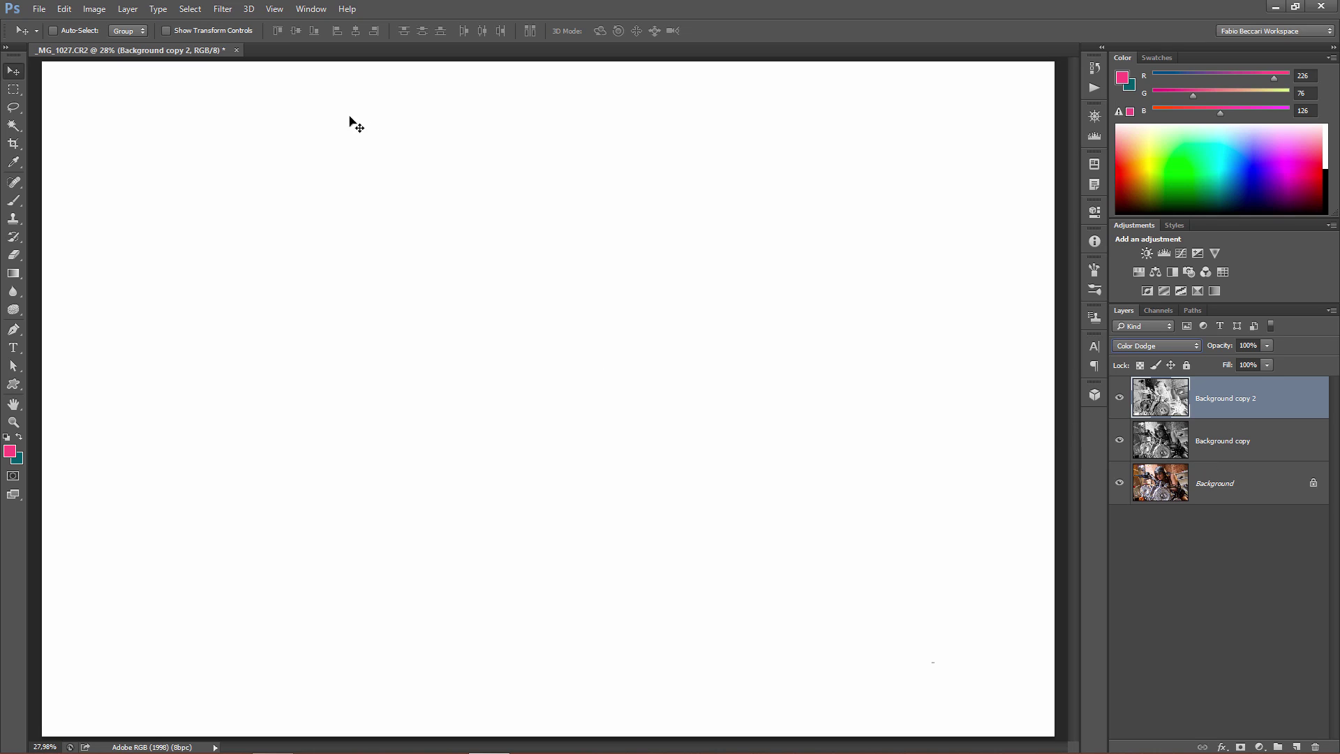
Step: Apply a Gaussian Blur with a 27.8-pixel radius to the inverted Color Dodge layer
click(221, 9)
mouse_move(234, 165)
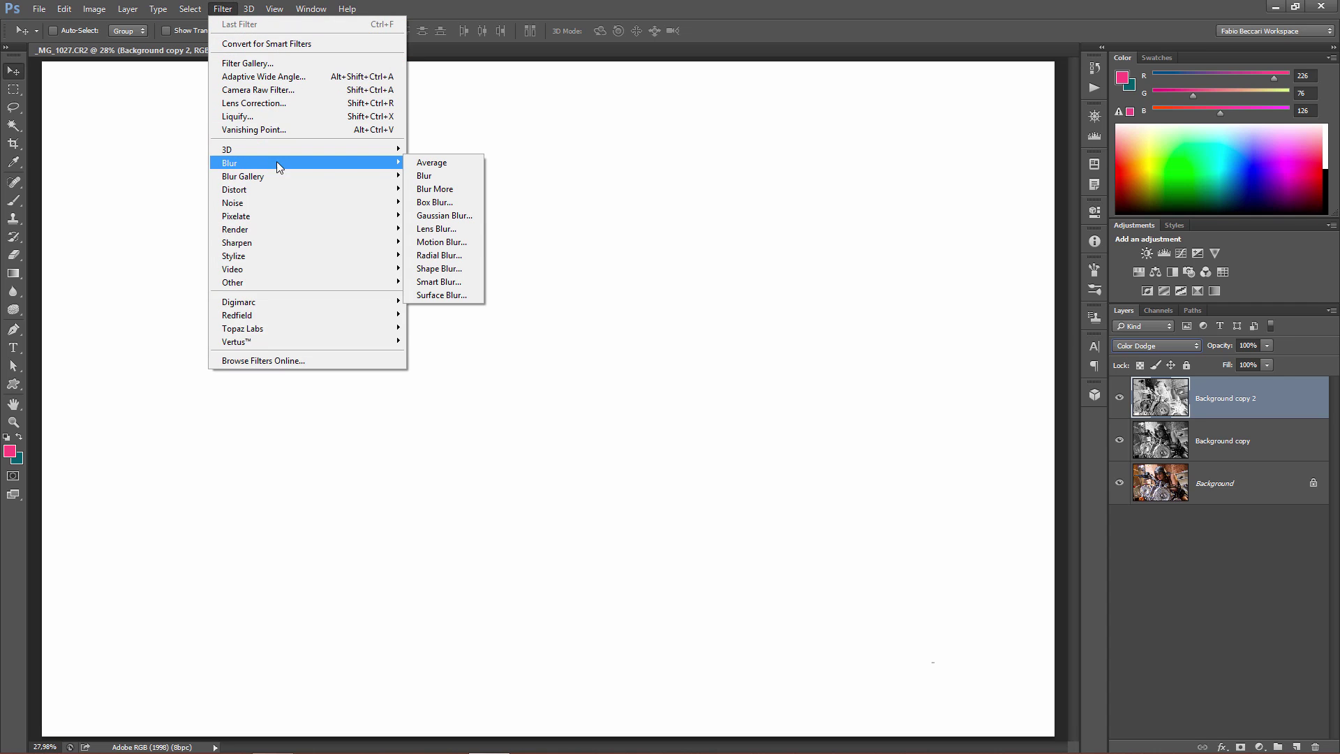
click(426, 216)
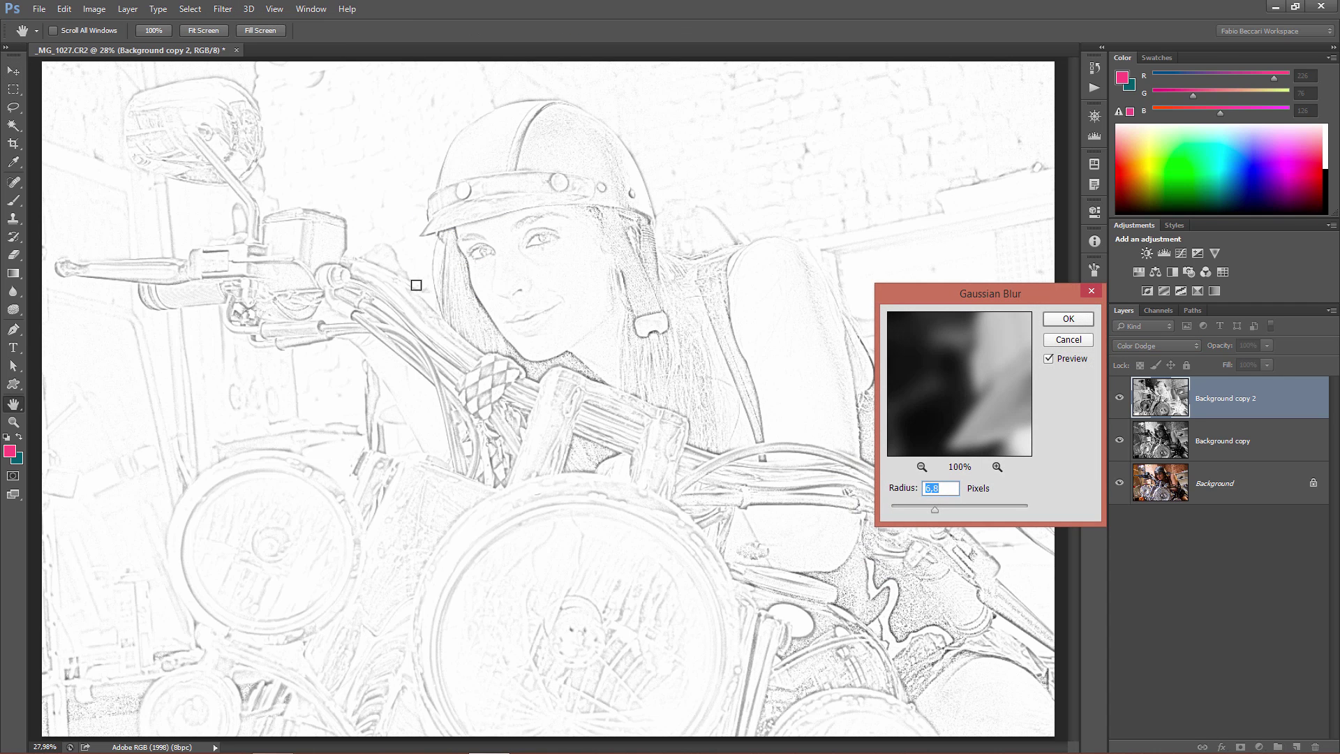
drag(925, 293, 857, 202)
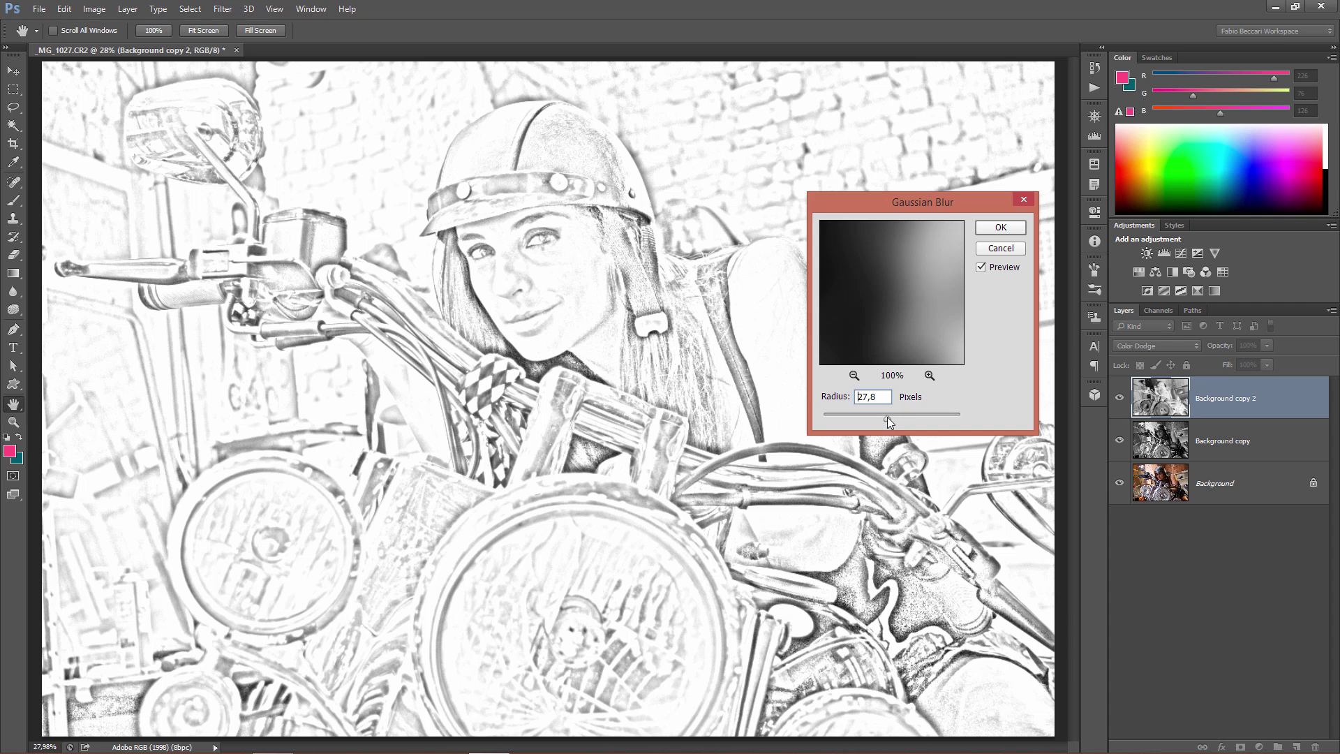
click(886, 417)
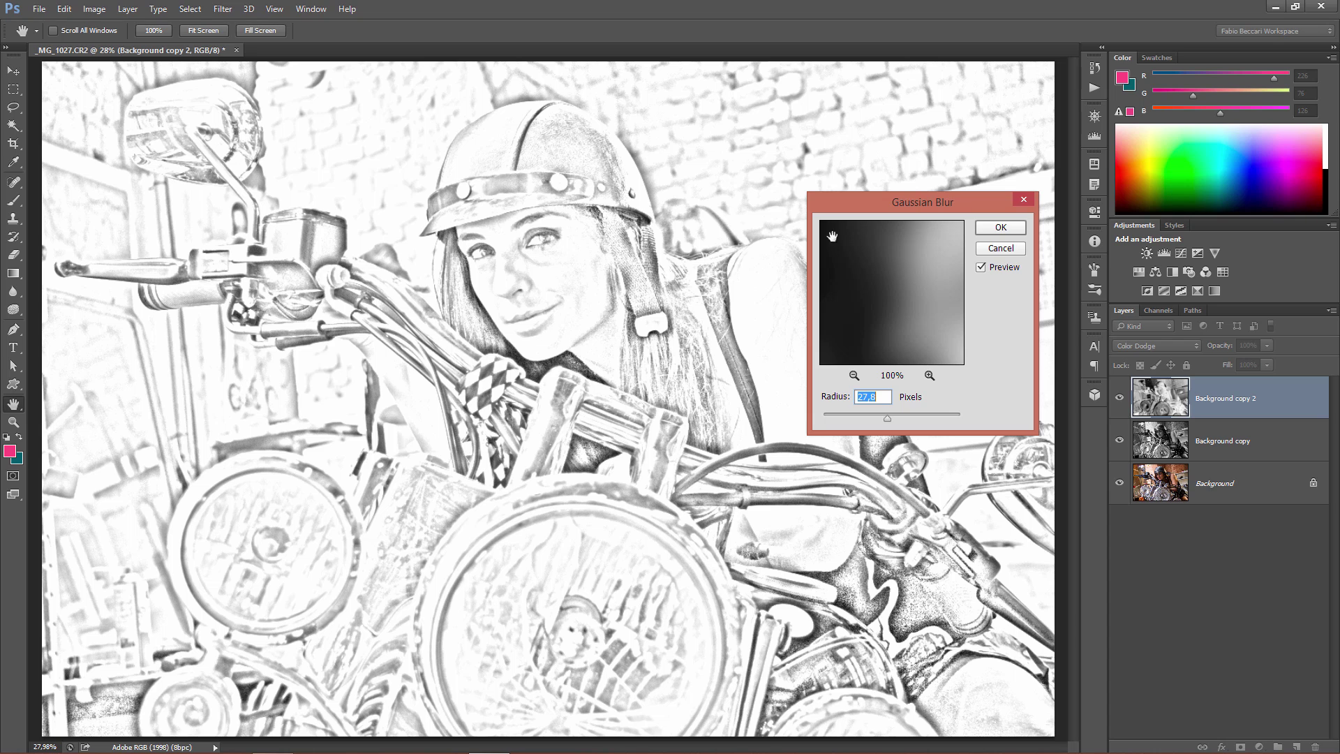
click(997, 228)
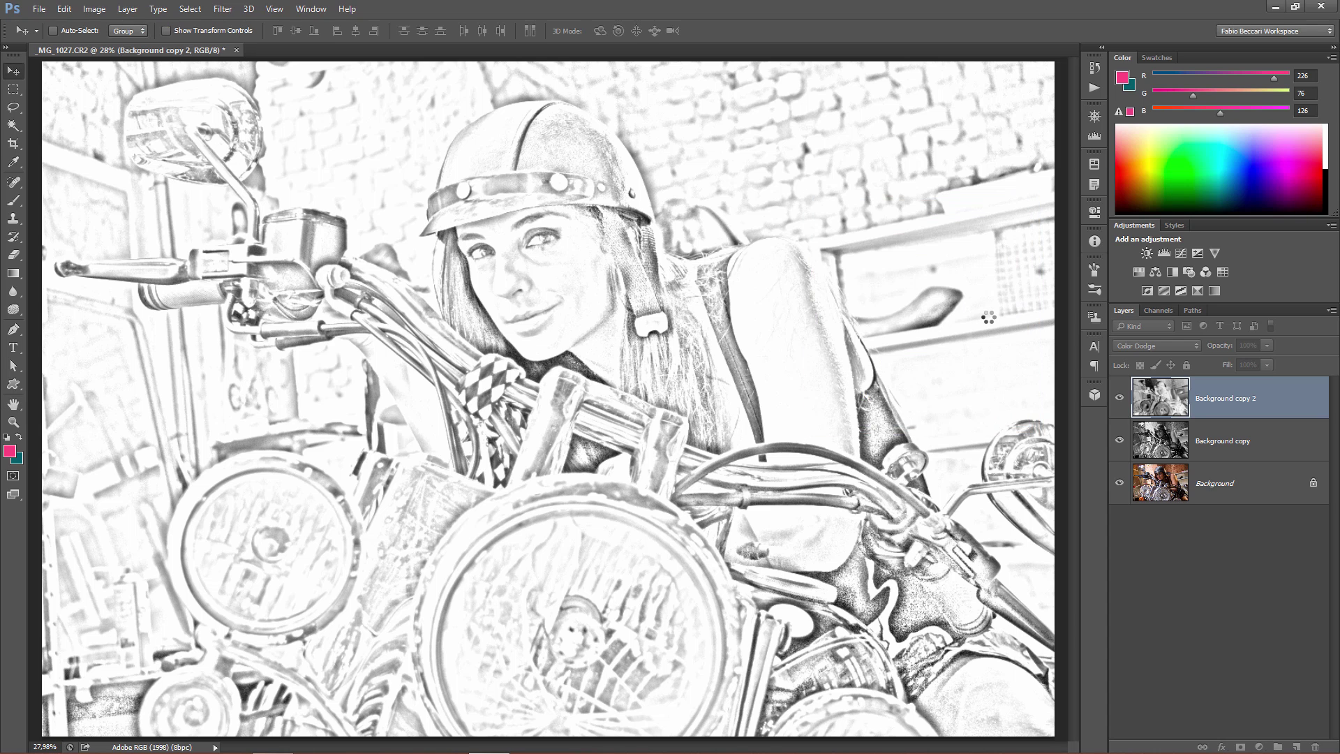
Step: Lower the opacity of the Background copy layer to let some of the photo's color through
click(1163, 439)
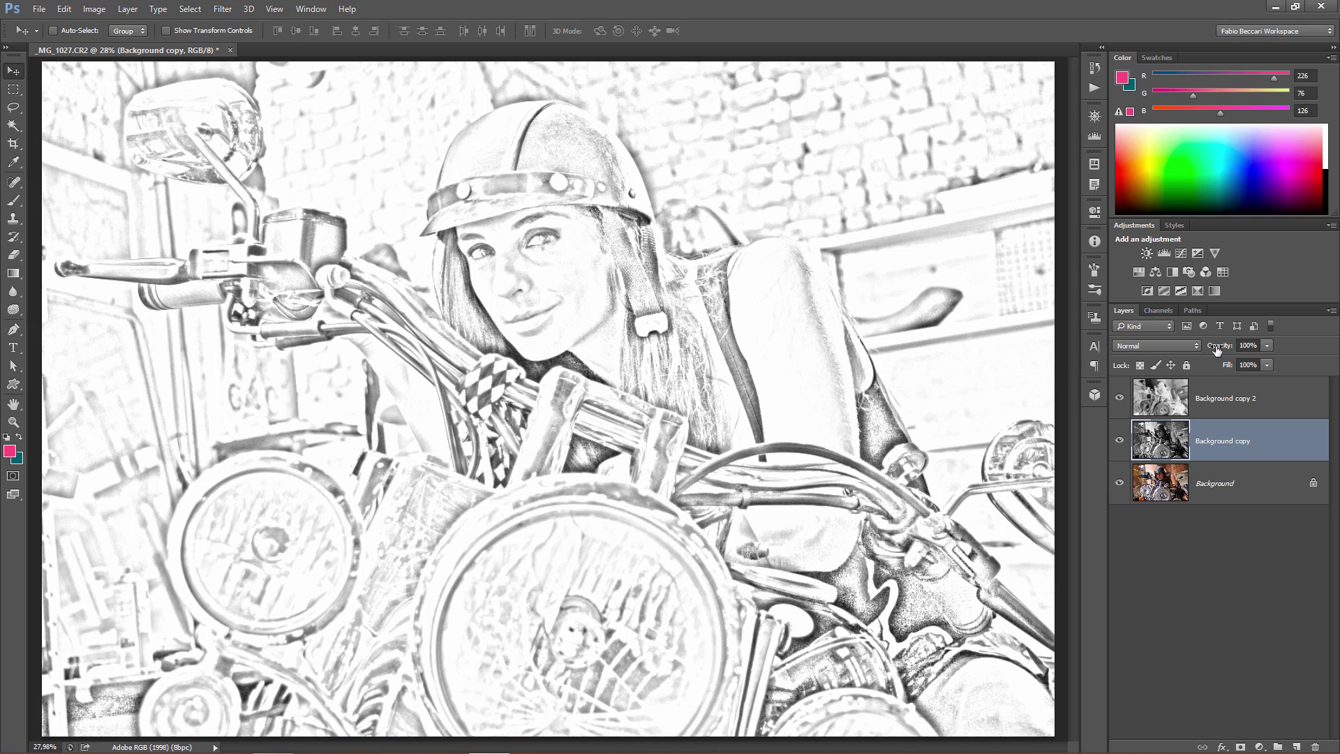
drag(1217, 350, 1199, 349)
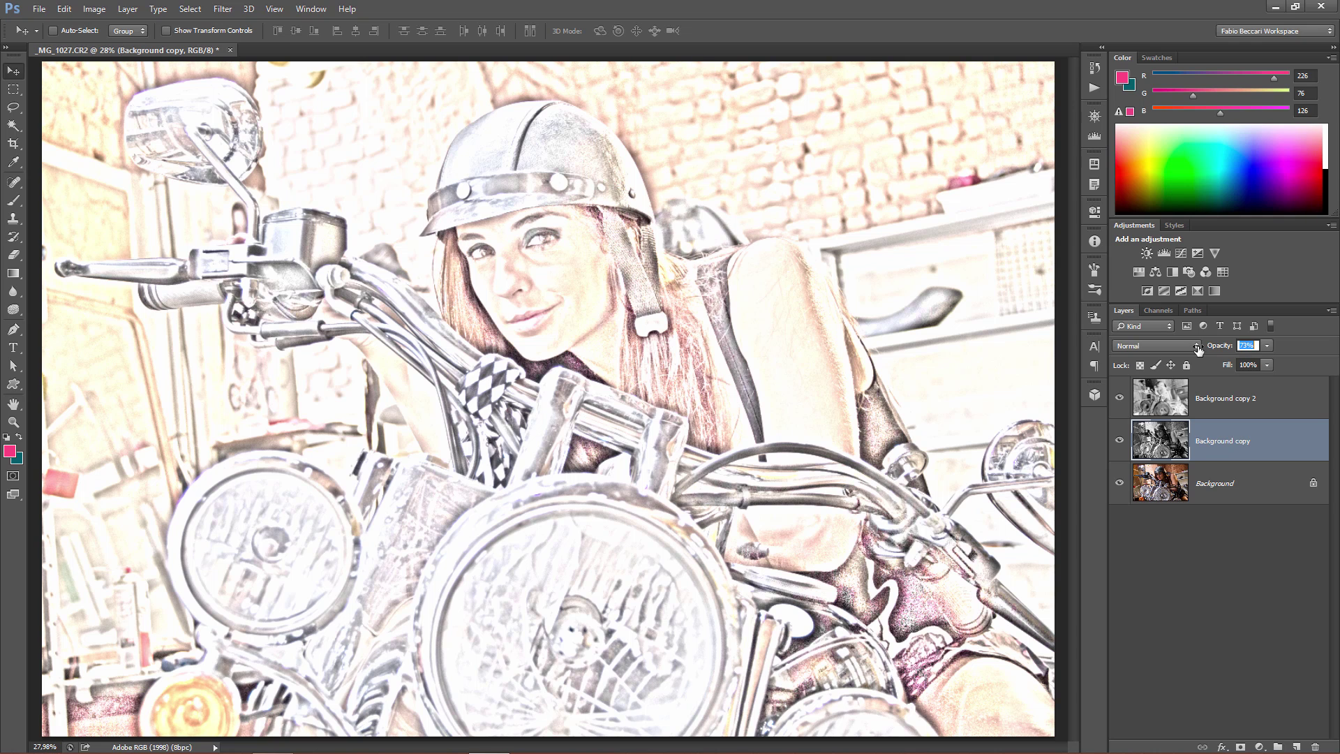
key(Return)
Step: Add a new empty layer directly above Background and fill it with Clouds in the current pink and teal colors
click(1160, 482)
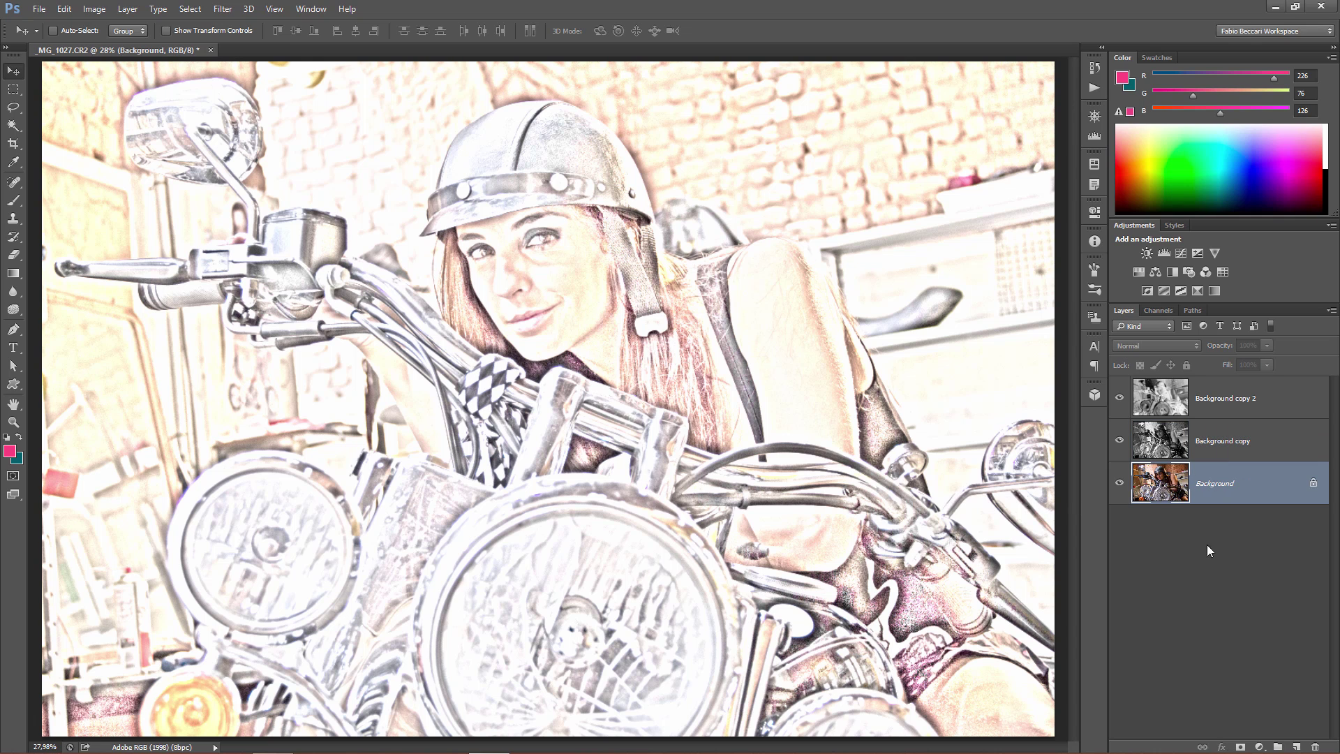
click(1295, 746)
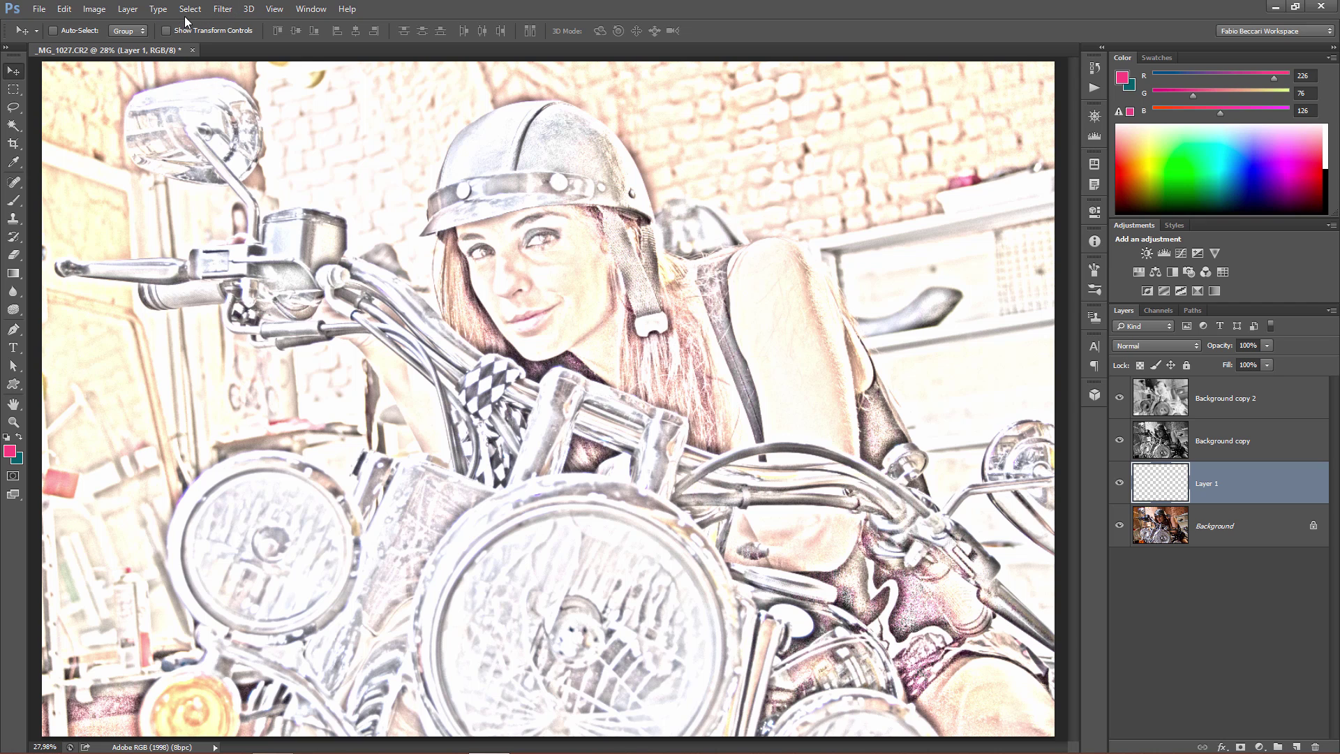
click(223, 9)
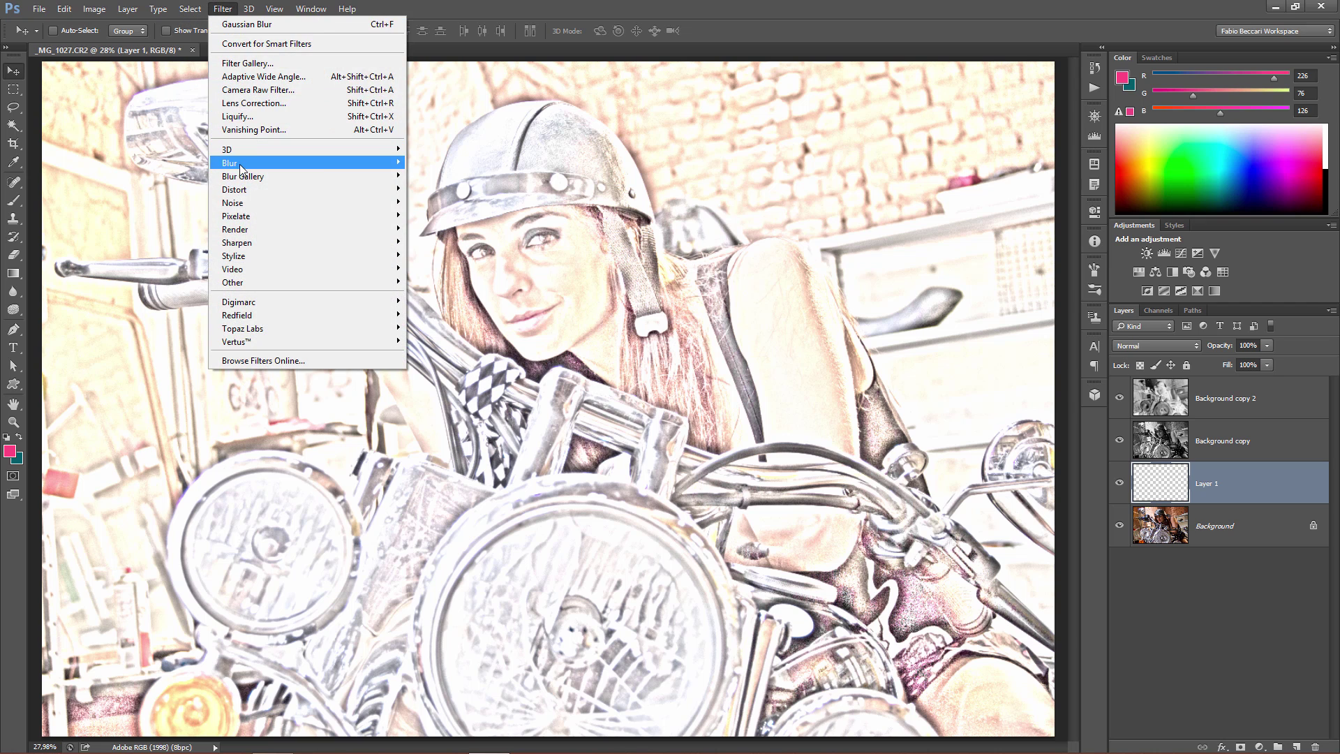
mouse_move(343, 231)
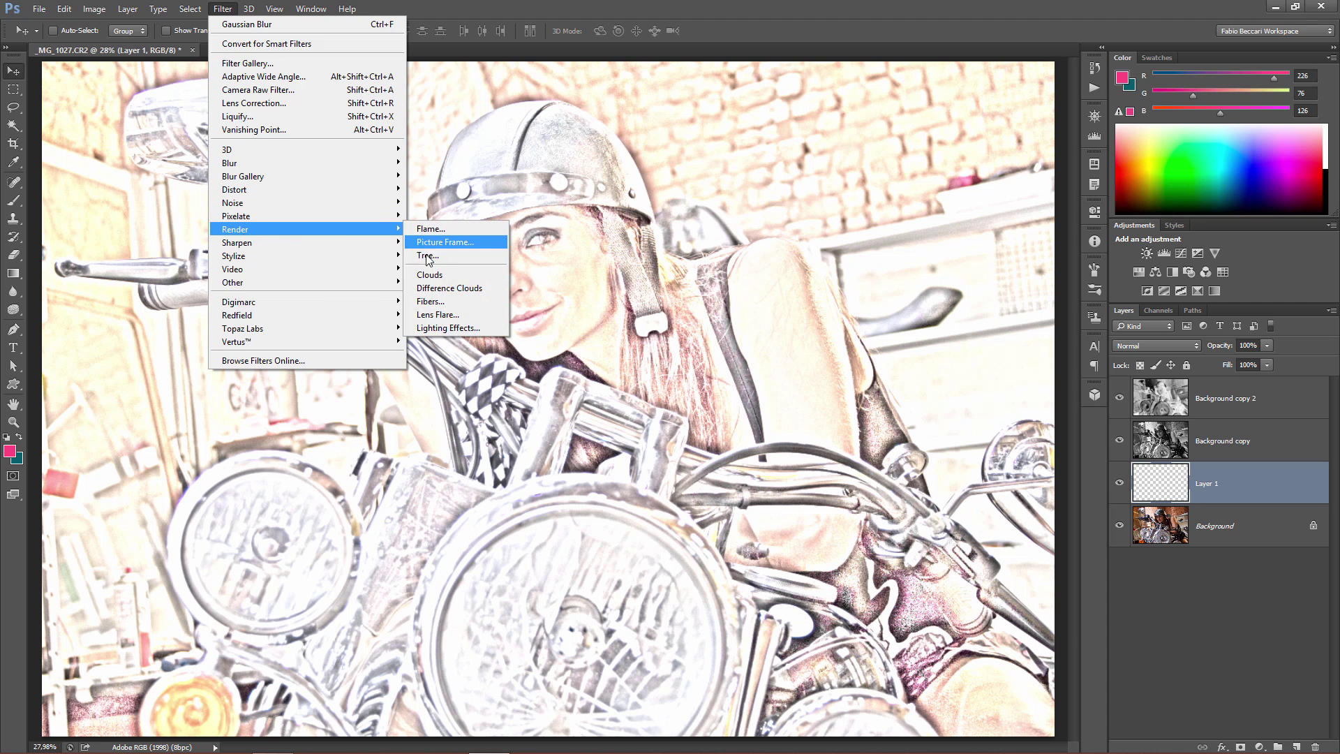
click(432, 277)
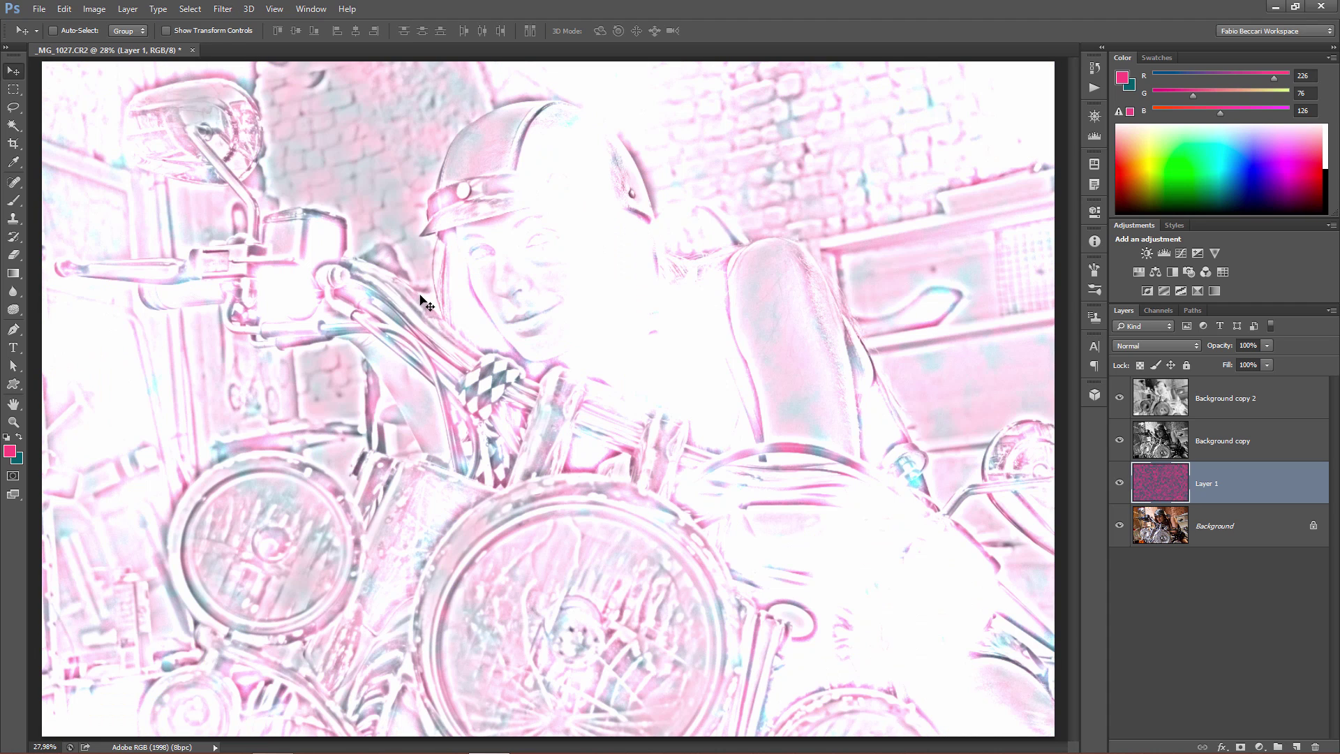
Step: View the clouds layer on its own, restore the other layers, and set its blend mode to Overlay
alt+click(1120, 482)
alt+click(1119, 484)
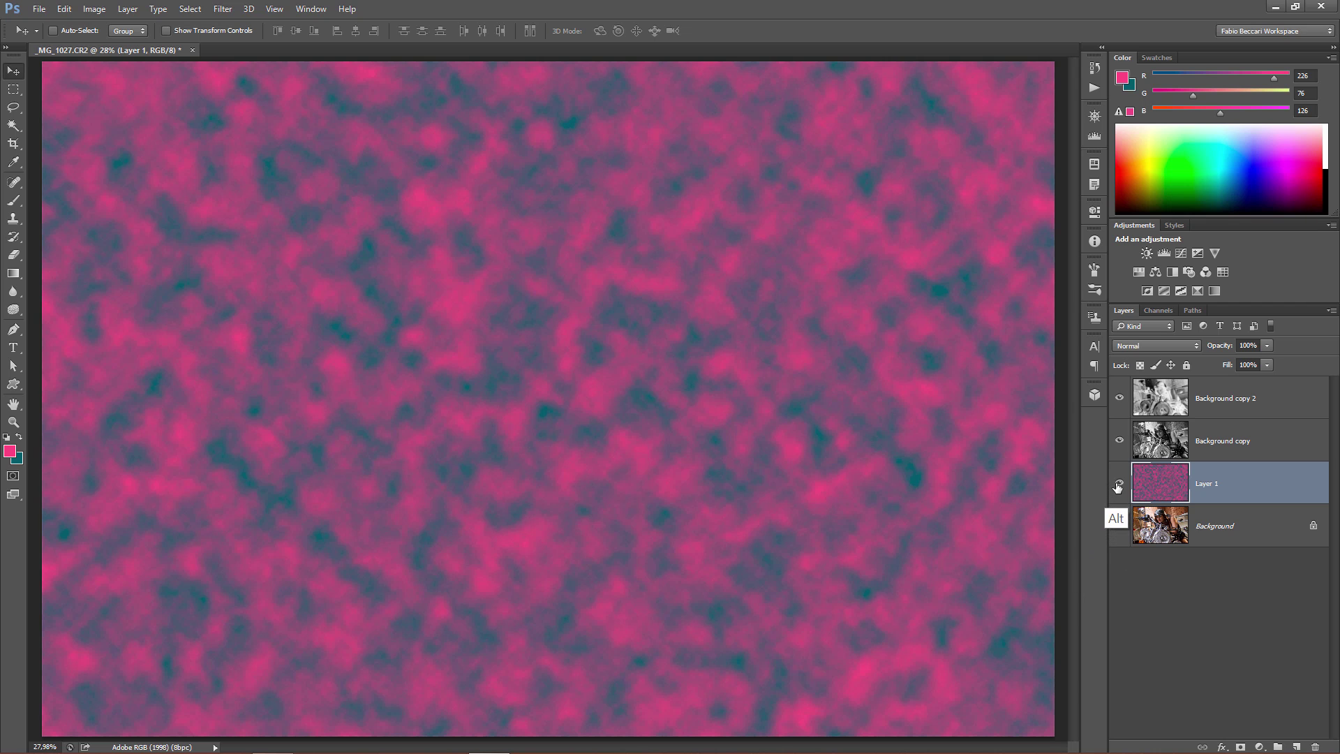
alt+click(1119, 483)
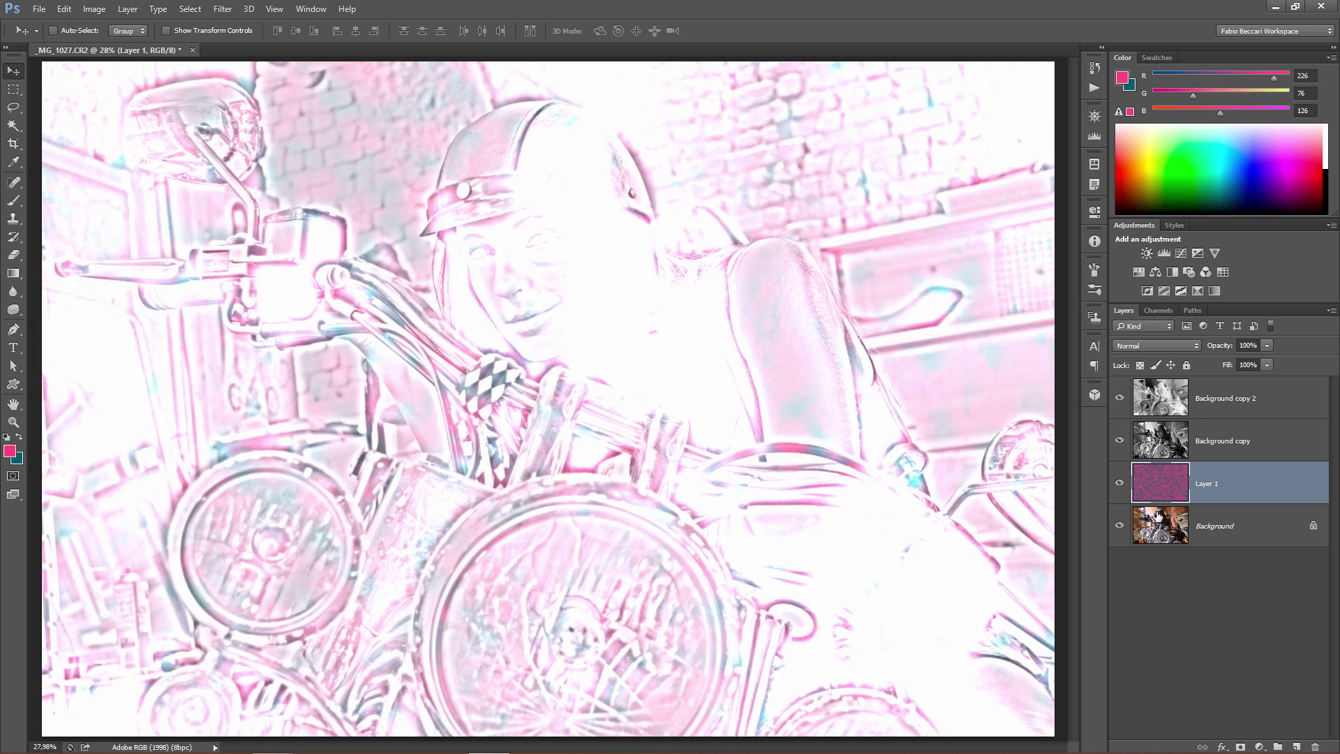
click(1157, 346)
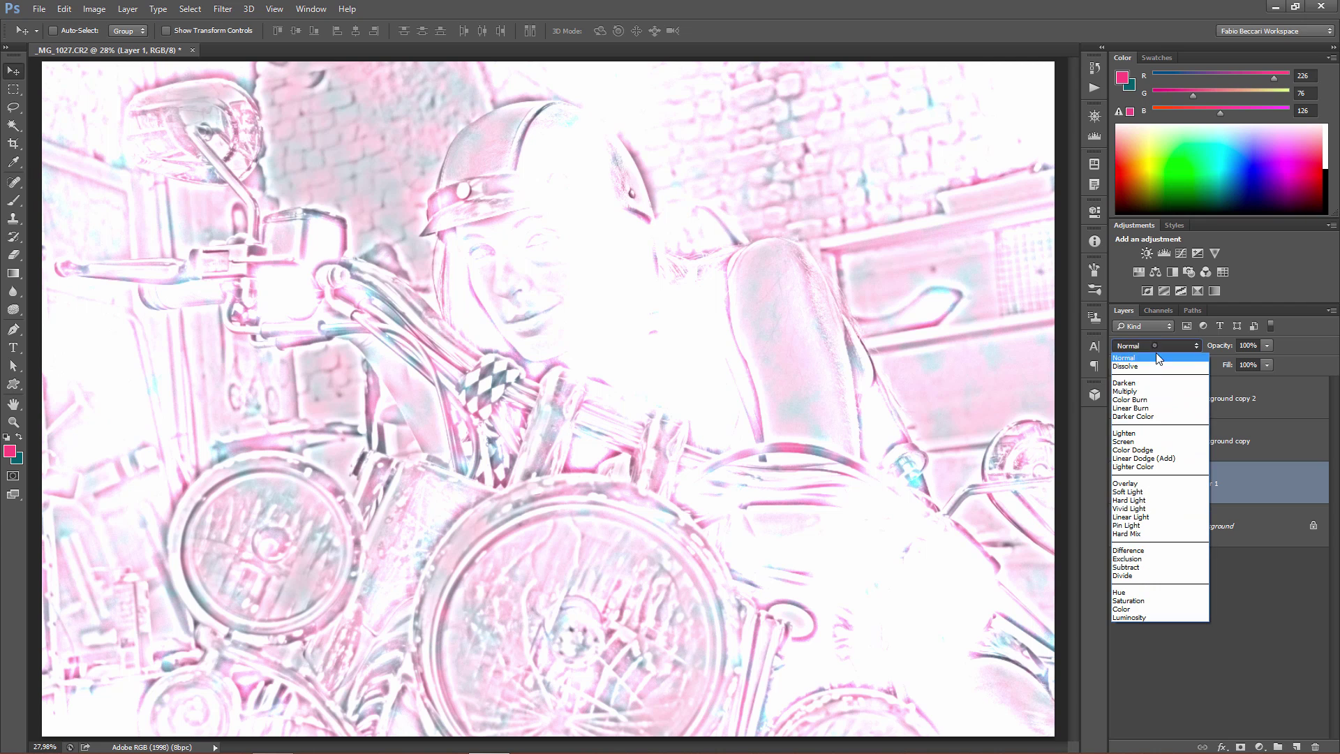
click(1133, 484)
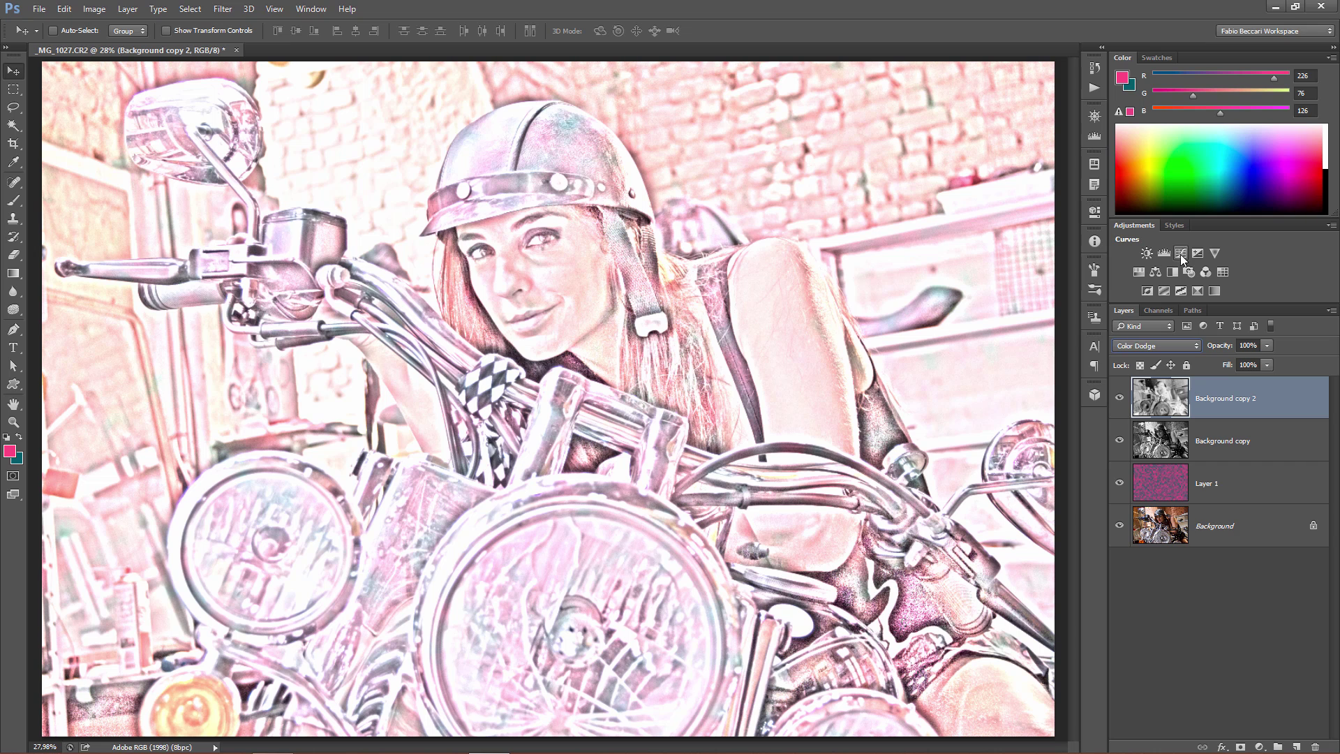
Step: Add a Curves adjustment layer above Background copy 2 and bend the RGB curve downward to darken the midtones
click(1259, 744)
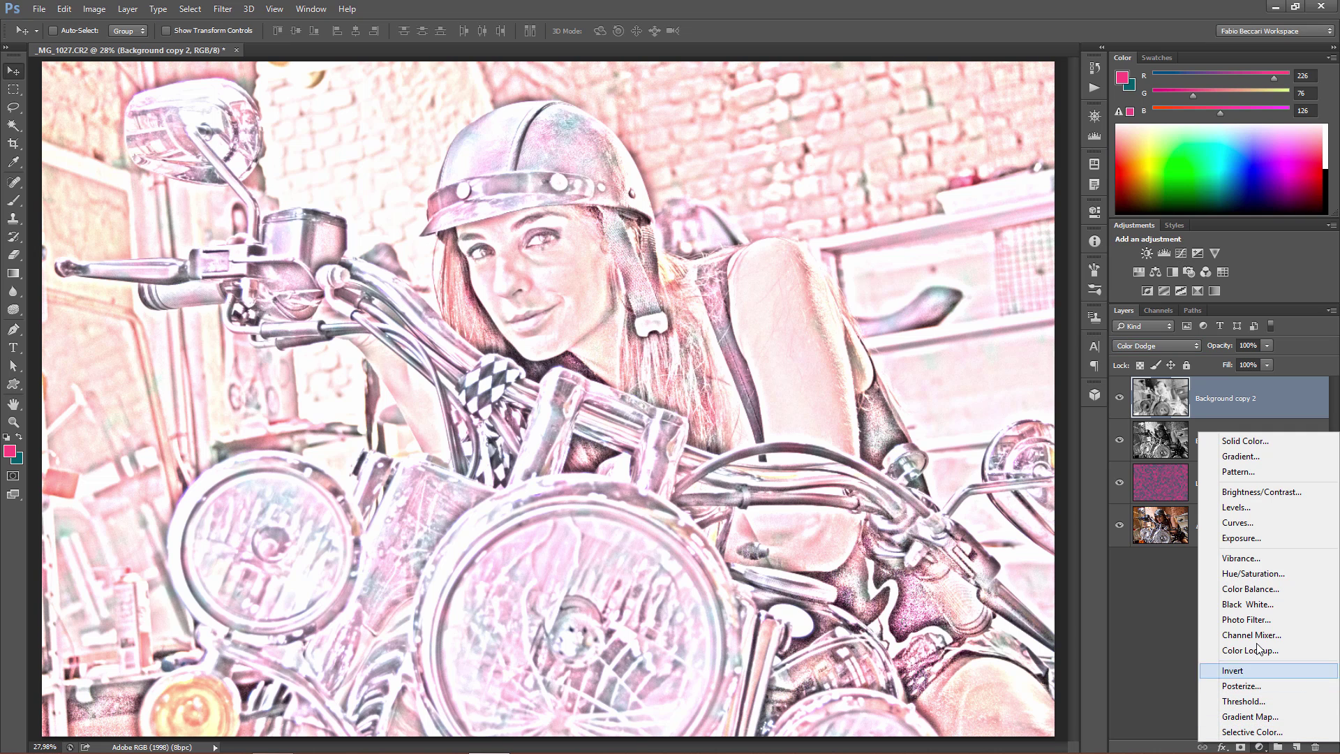
click(1247, 527)
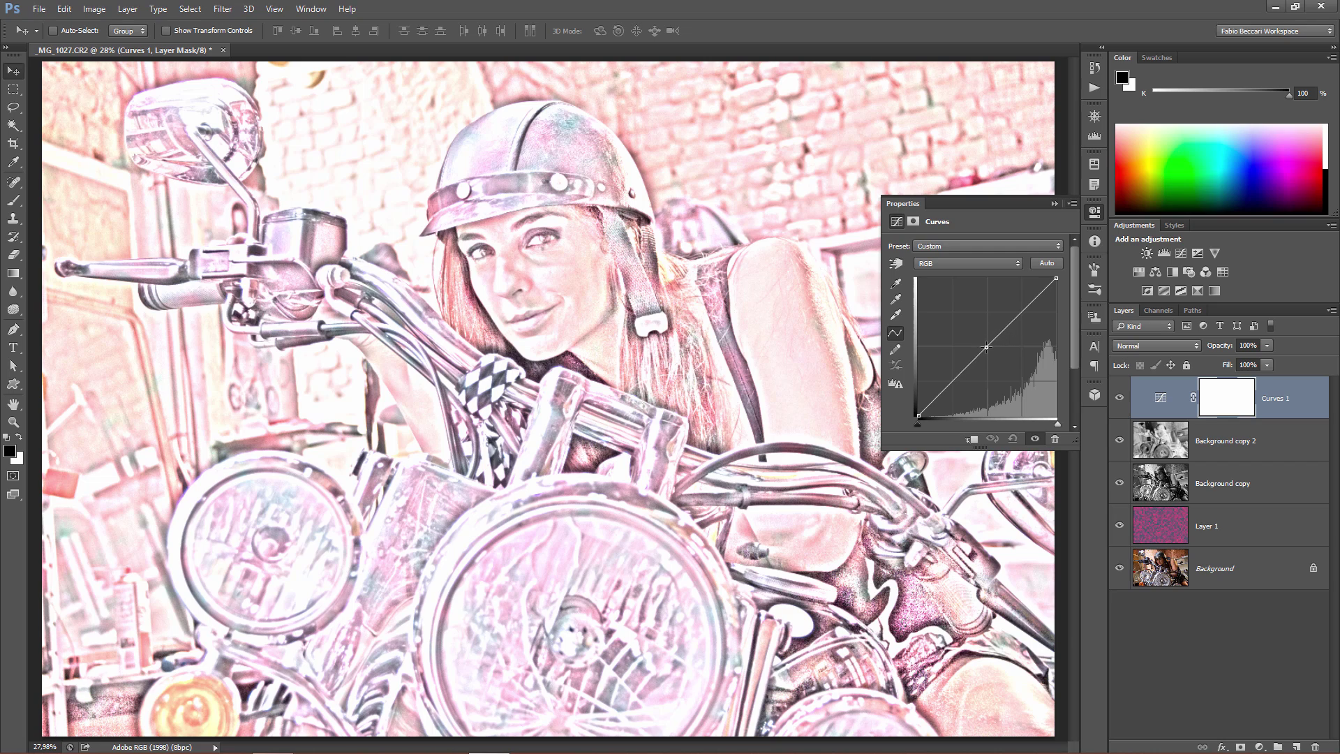
drag(986, 347, 999, 364)
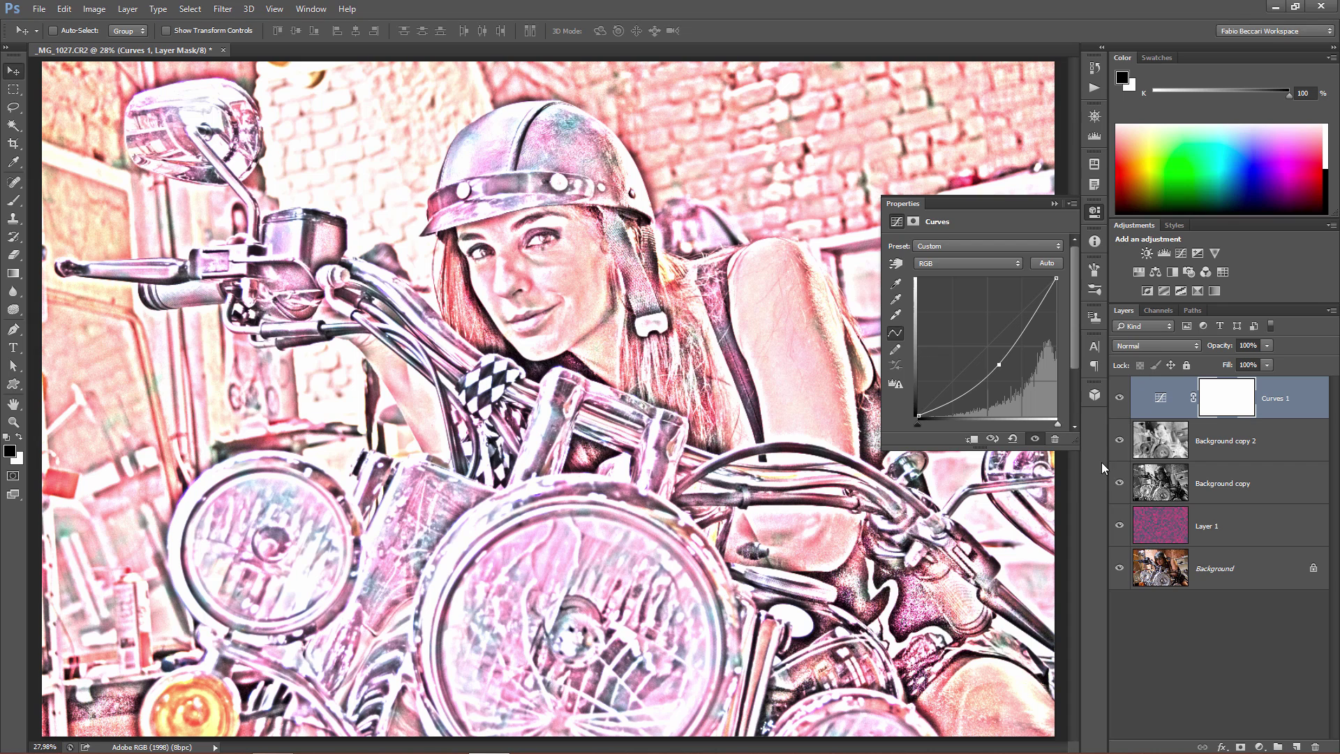
Step: Stamp all visible layers into a new top layer while keeping the originals, and set its blend mode to Multiply
key(alt)
click(1331, 309)
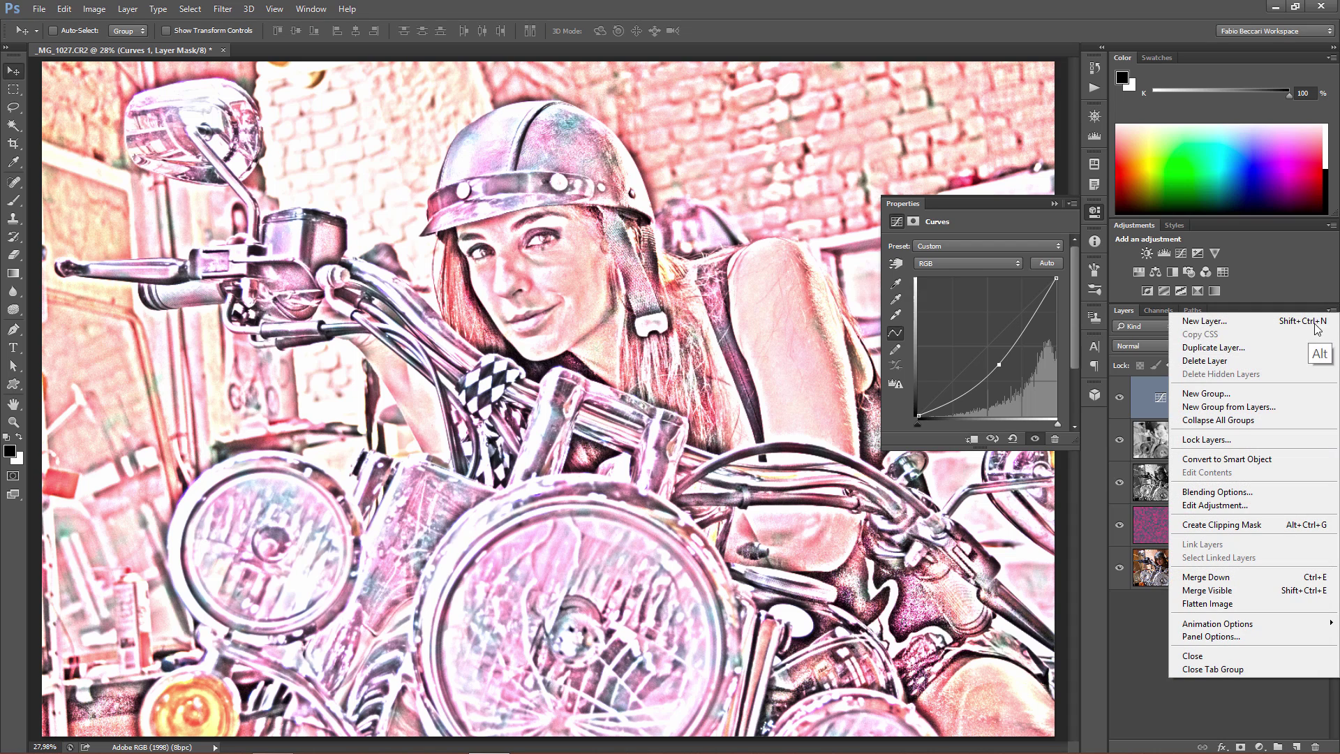
alt+click(1249, 591)
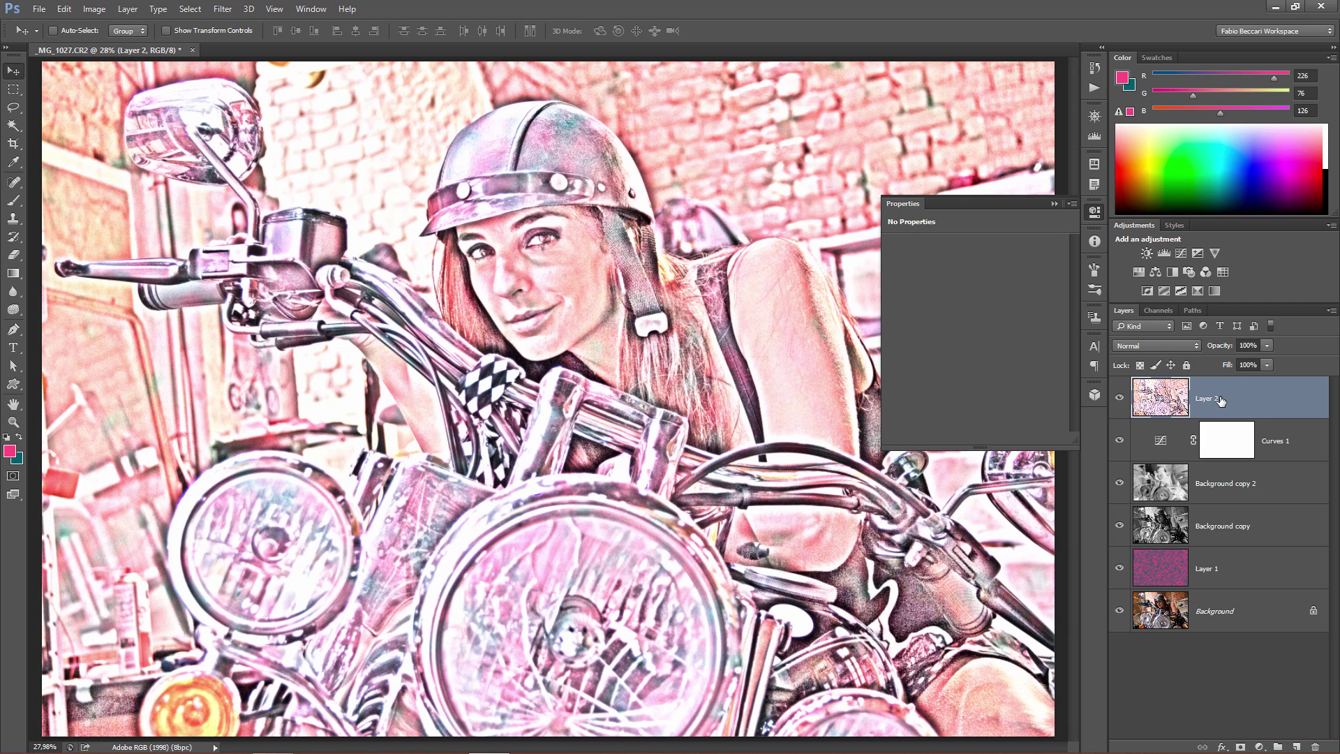
click(1094, 211)
click(1163, 345)
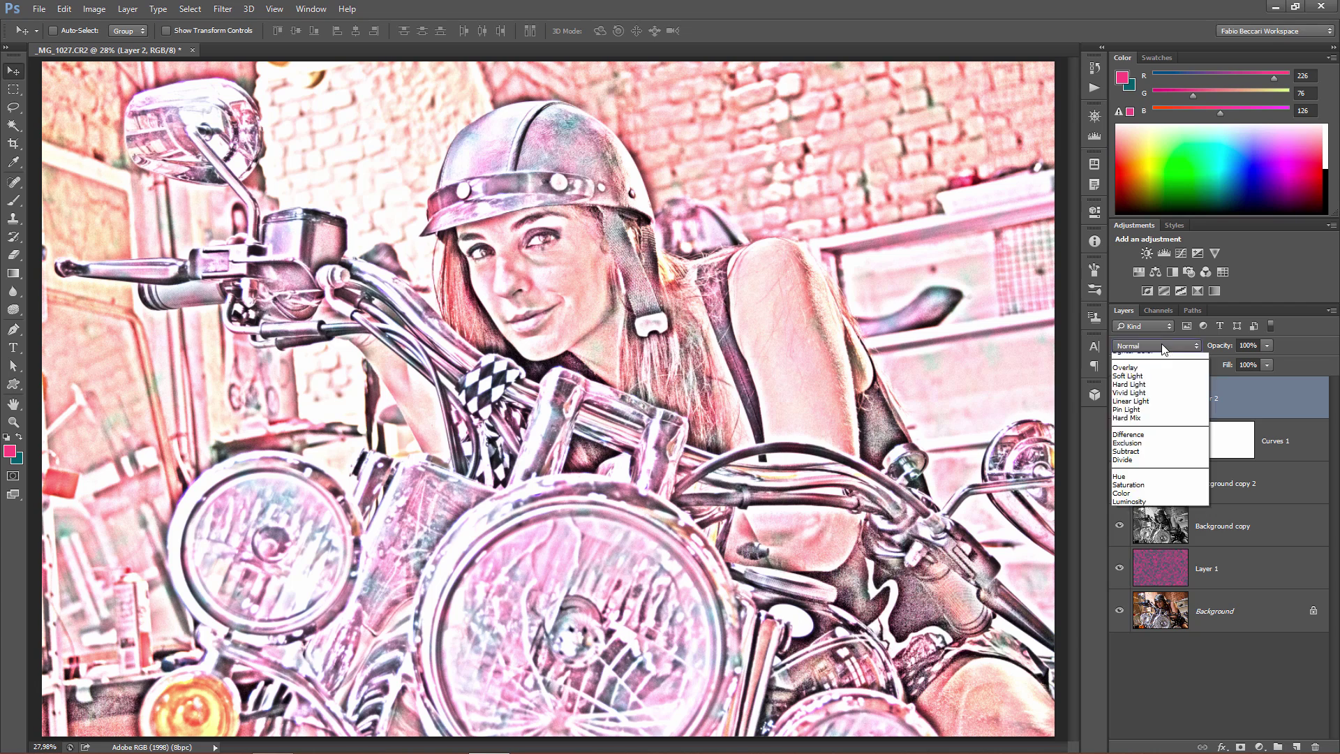
click(1140, 397)
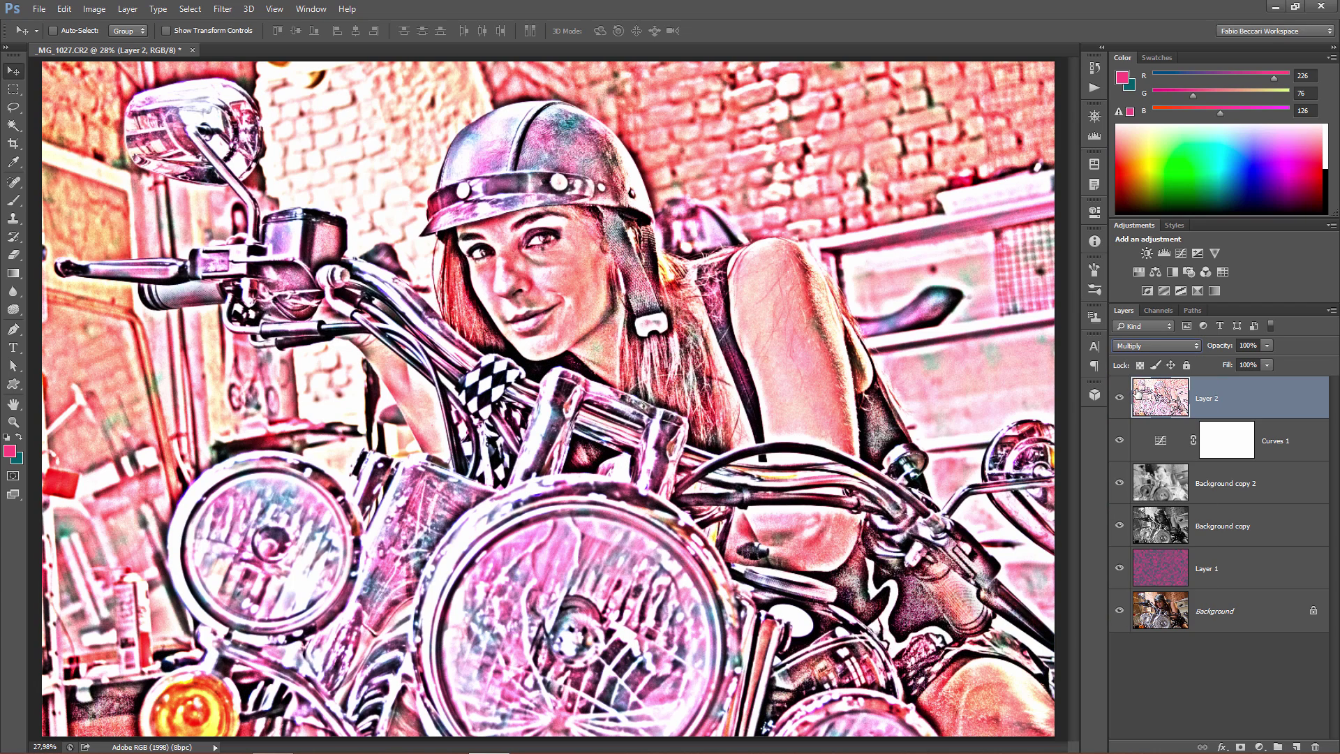
Step: Try the Darker Color, Color Dodge, Lighter Color and Hue blend modes on Layer 2
click(1151, 347)
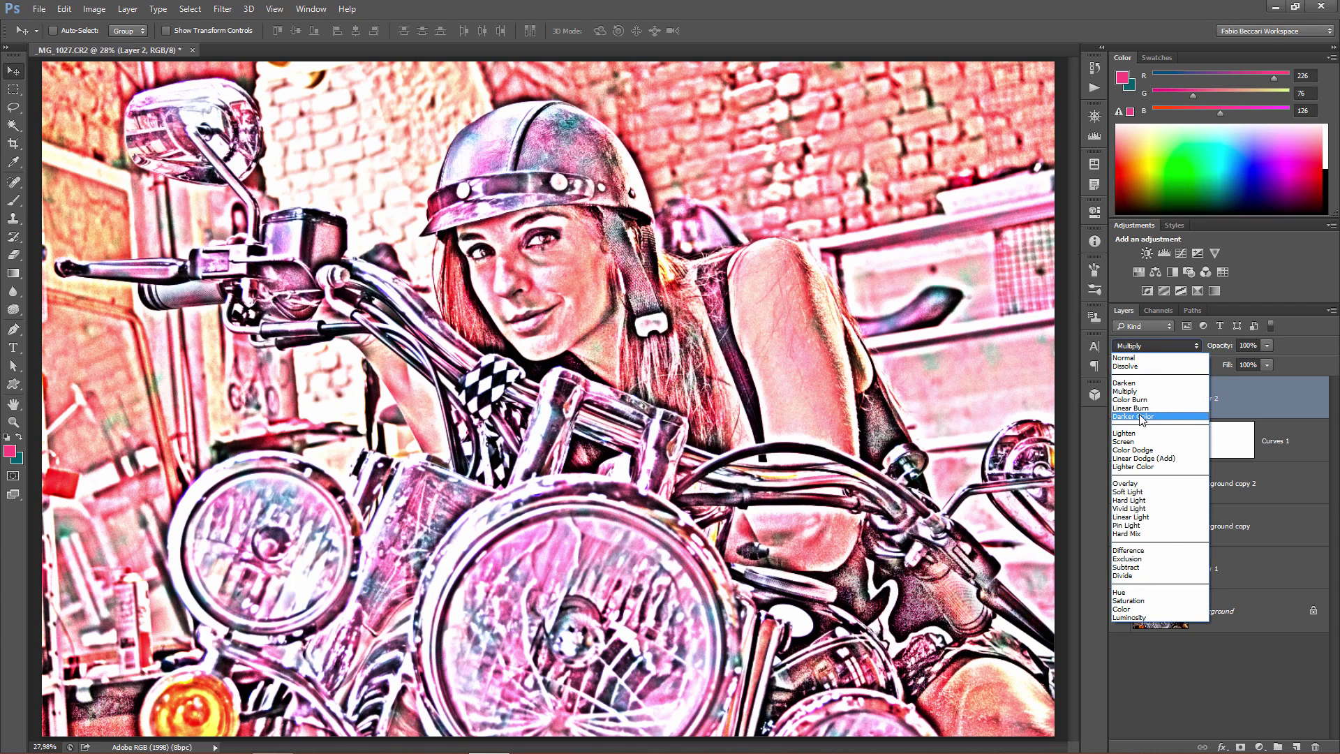
click(1139, 412)
click(1152, 346)
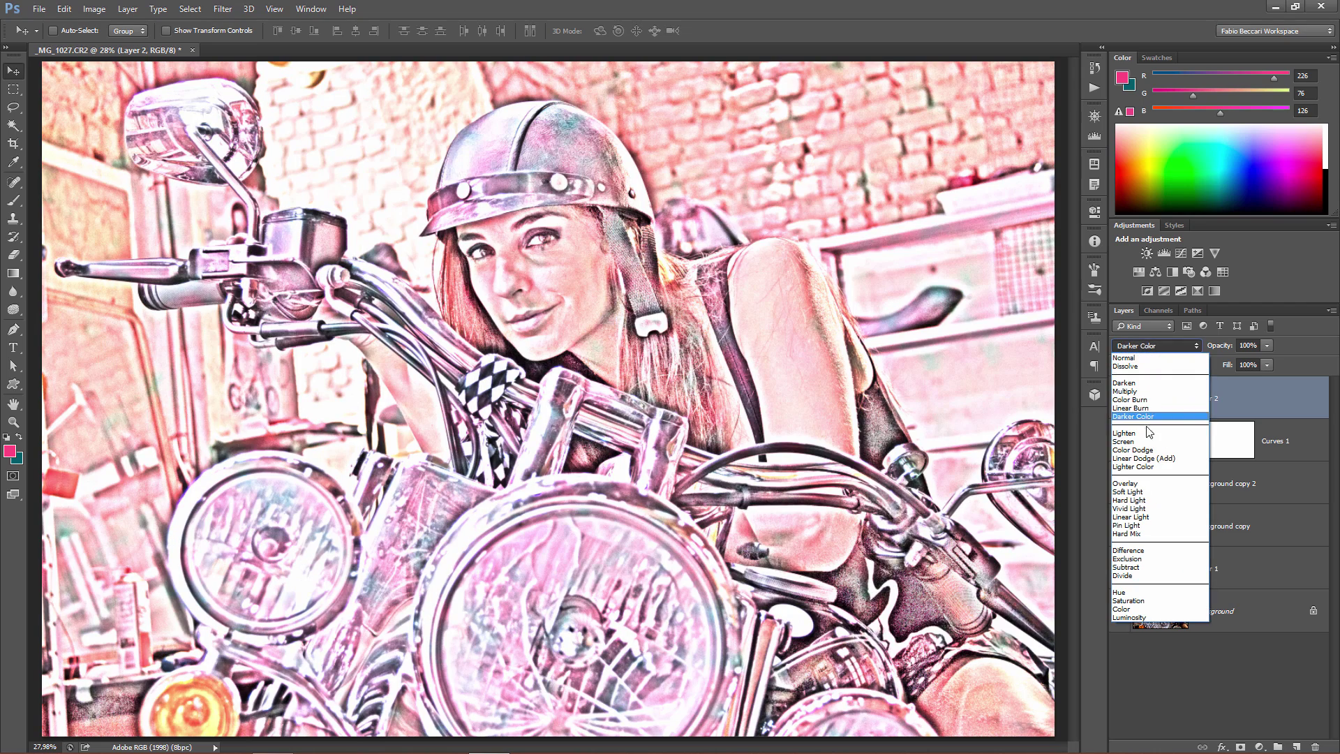
click(1138, 450)
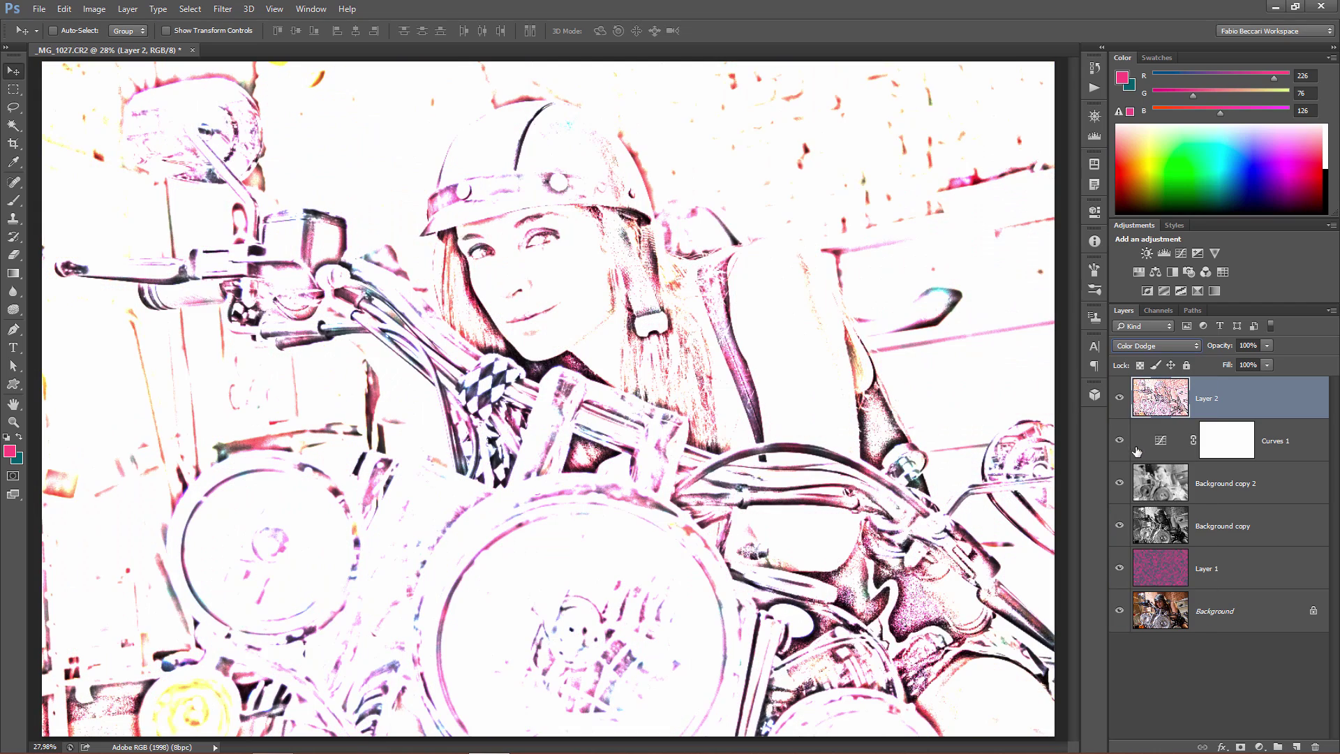
click(1152, 345)
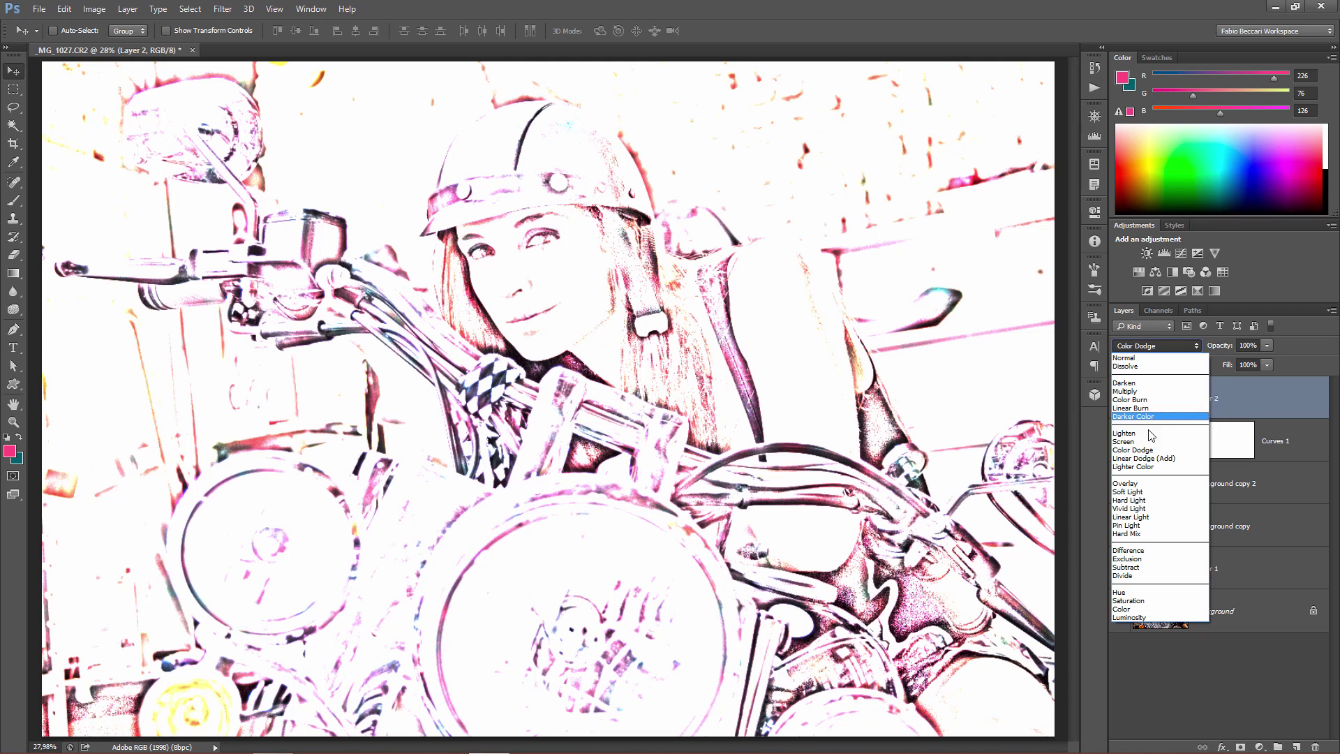
click(1148, 466)
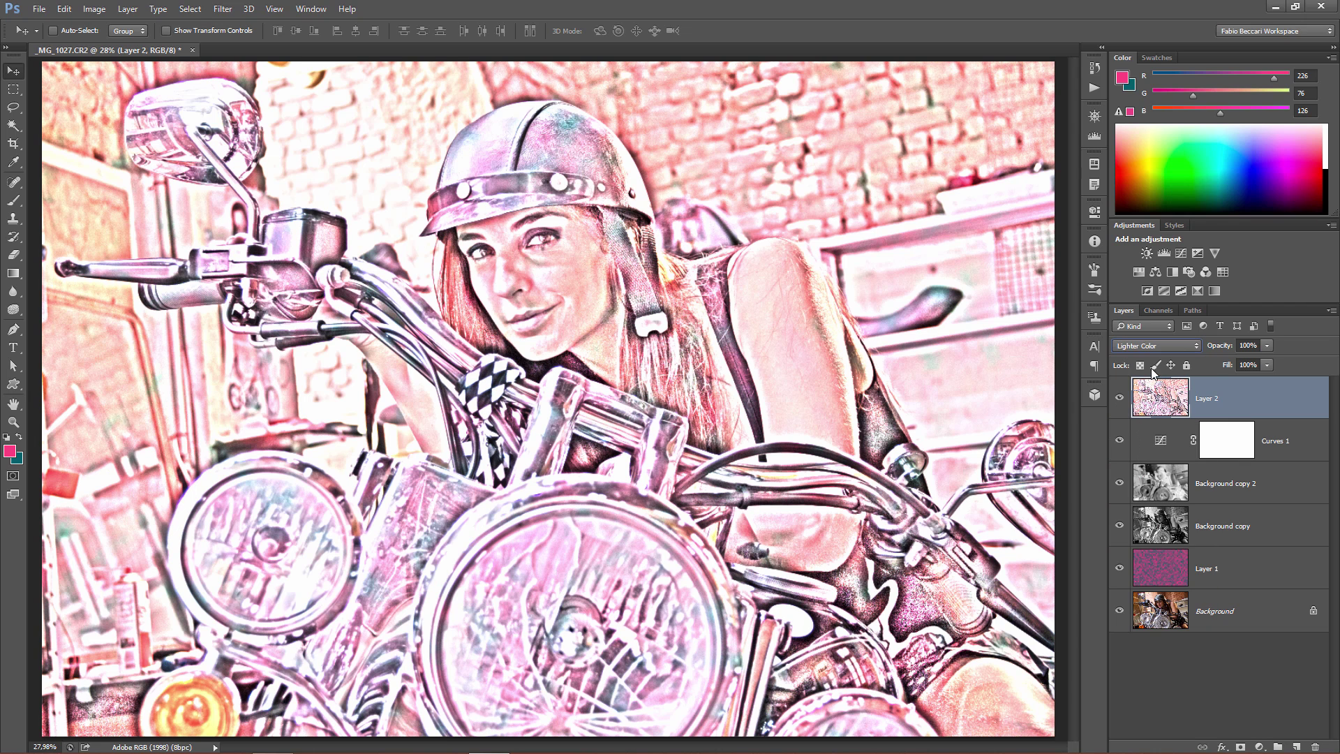
click(1120, 398)
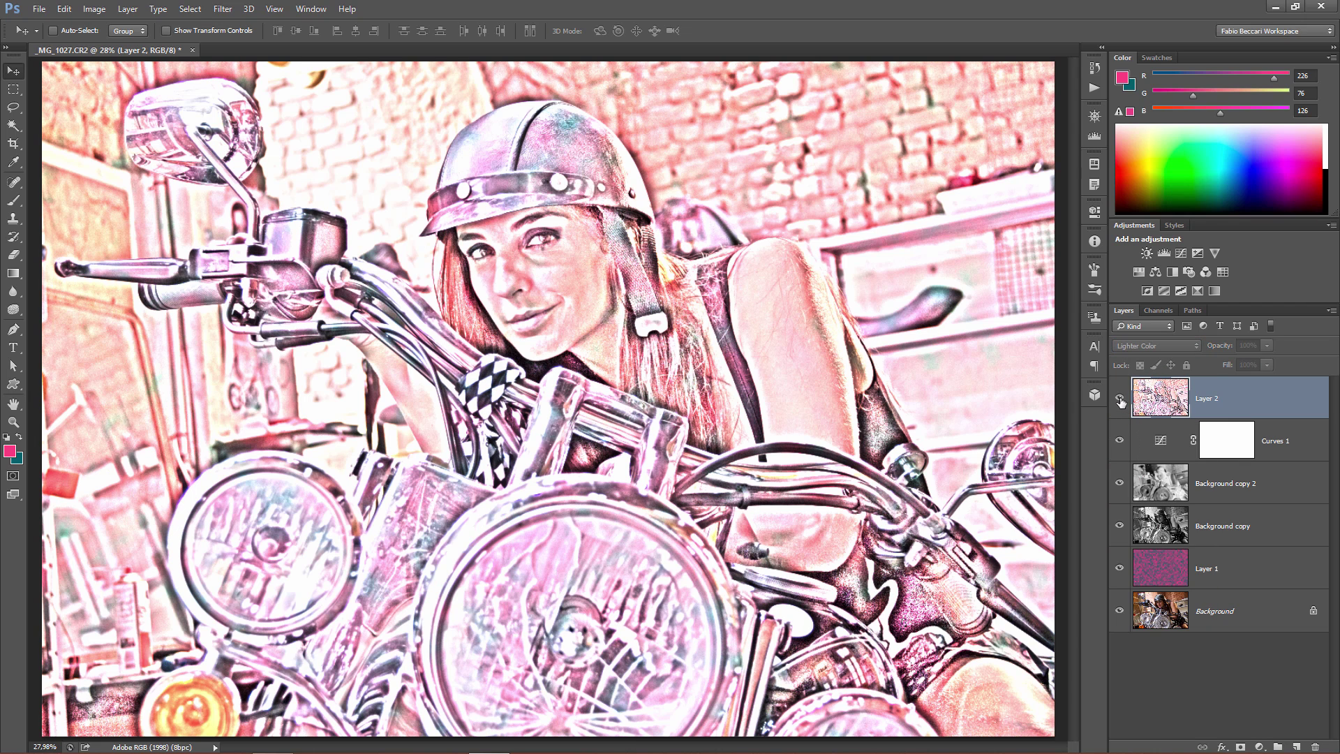
click(1119, 398)
click(1155, 345)
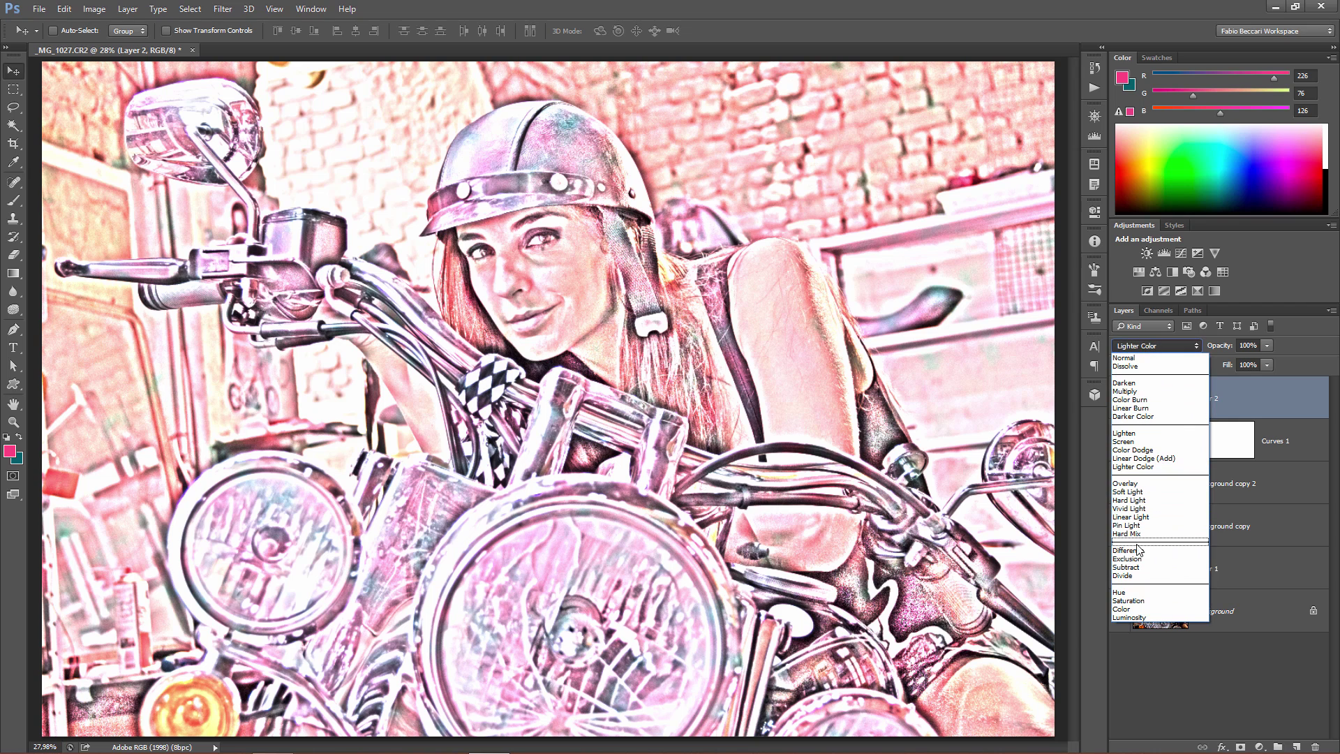
click(1129, 592)
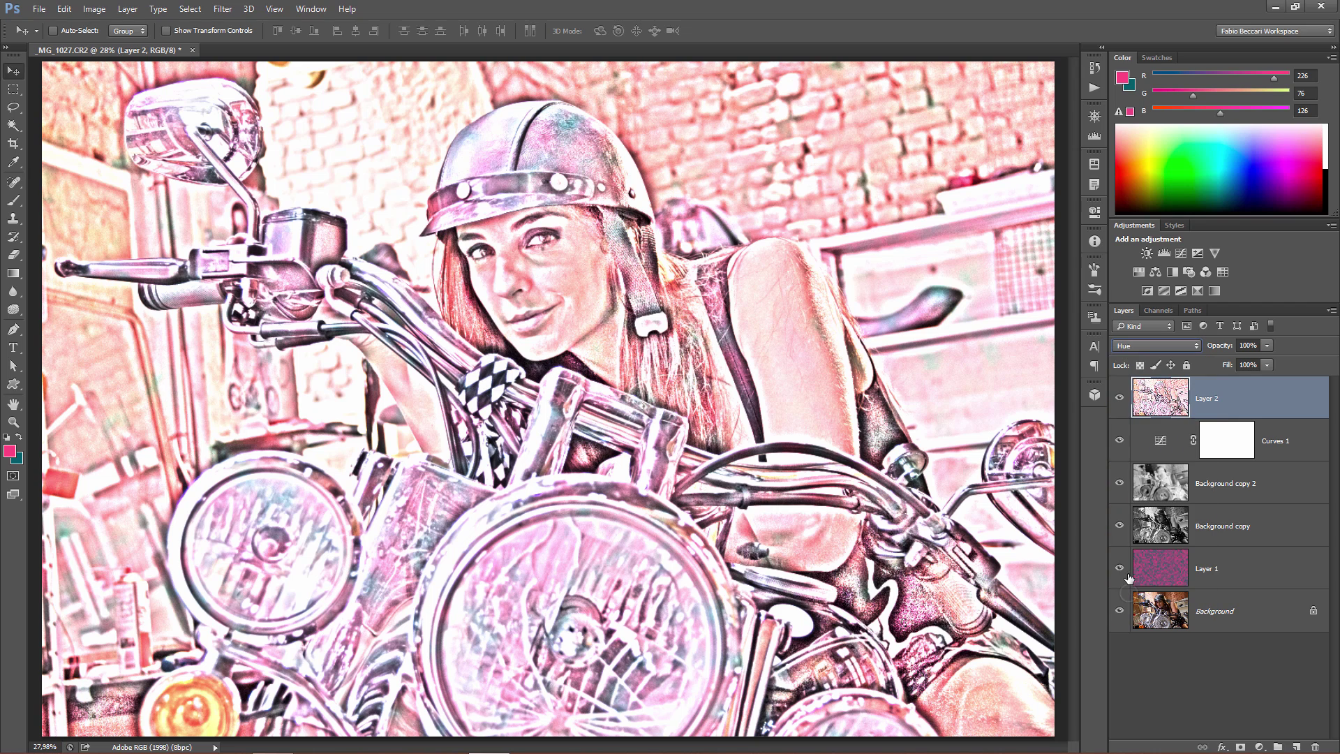
Step: Set Layer 2's blend mode to Exclusion and add a white layer mask to it
click(1154, 346)
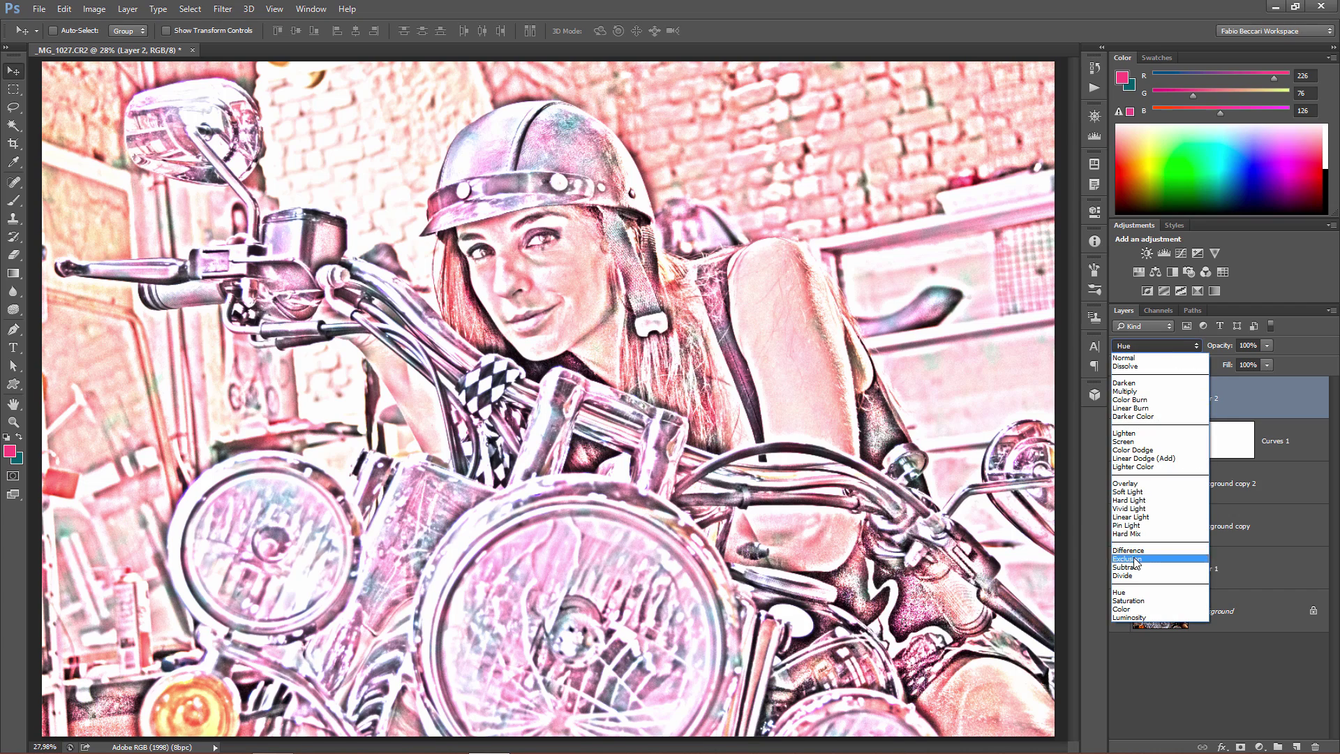
click(1136, 559)
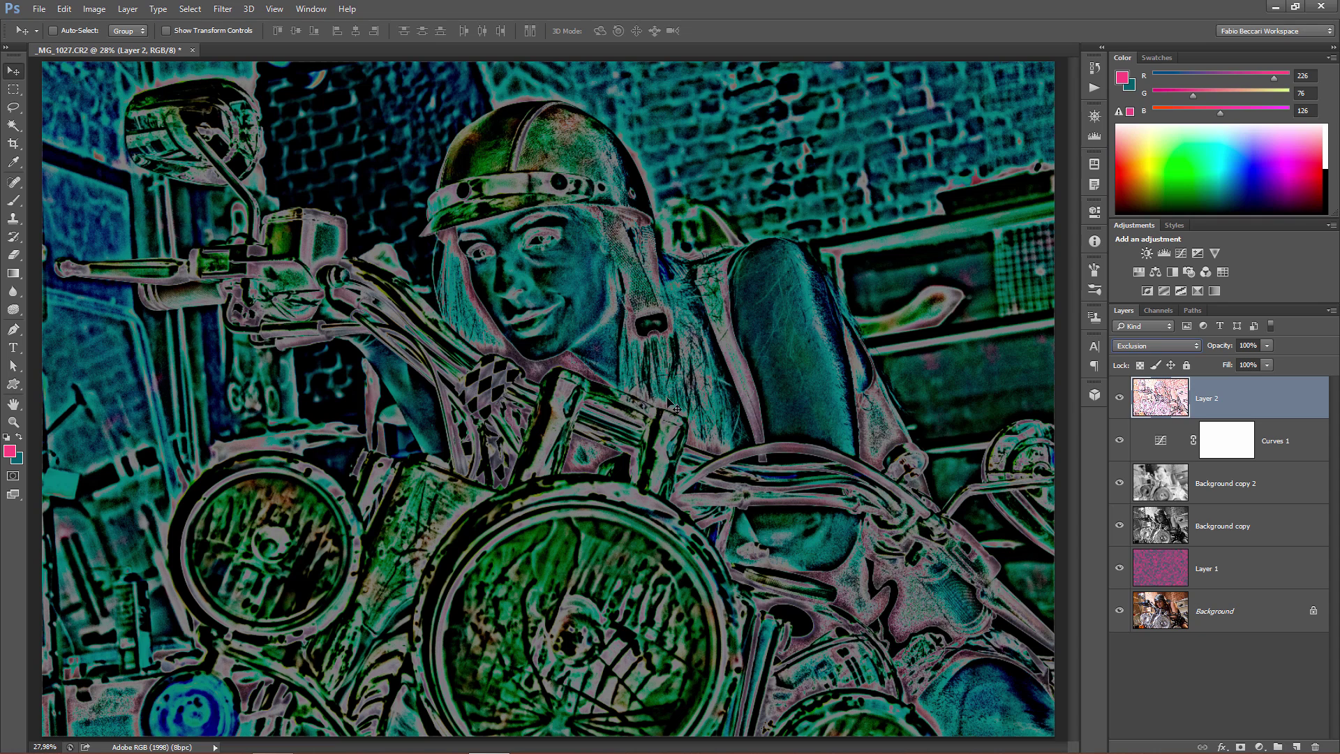
click(1239, 747)
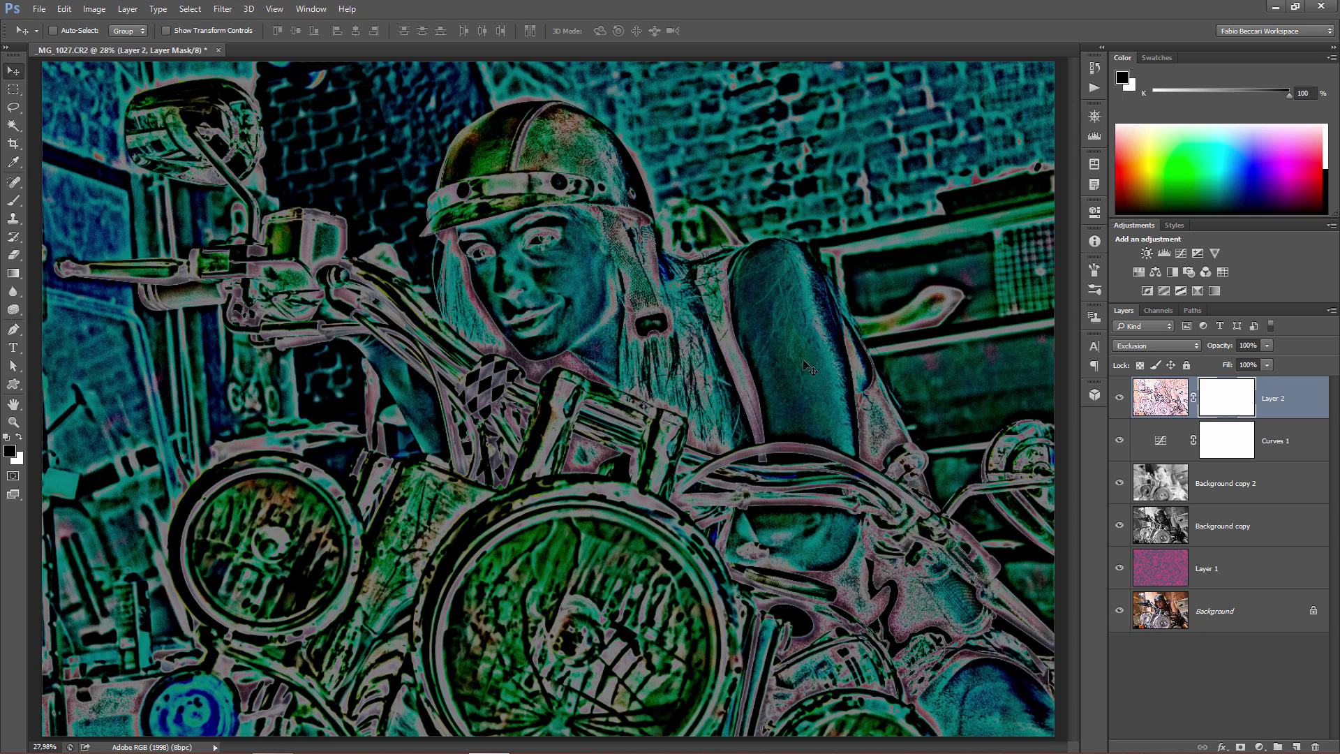
Step: Fill Layer 2's mask with black and white Clouds
click(222, 8)
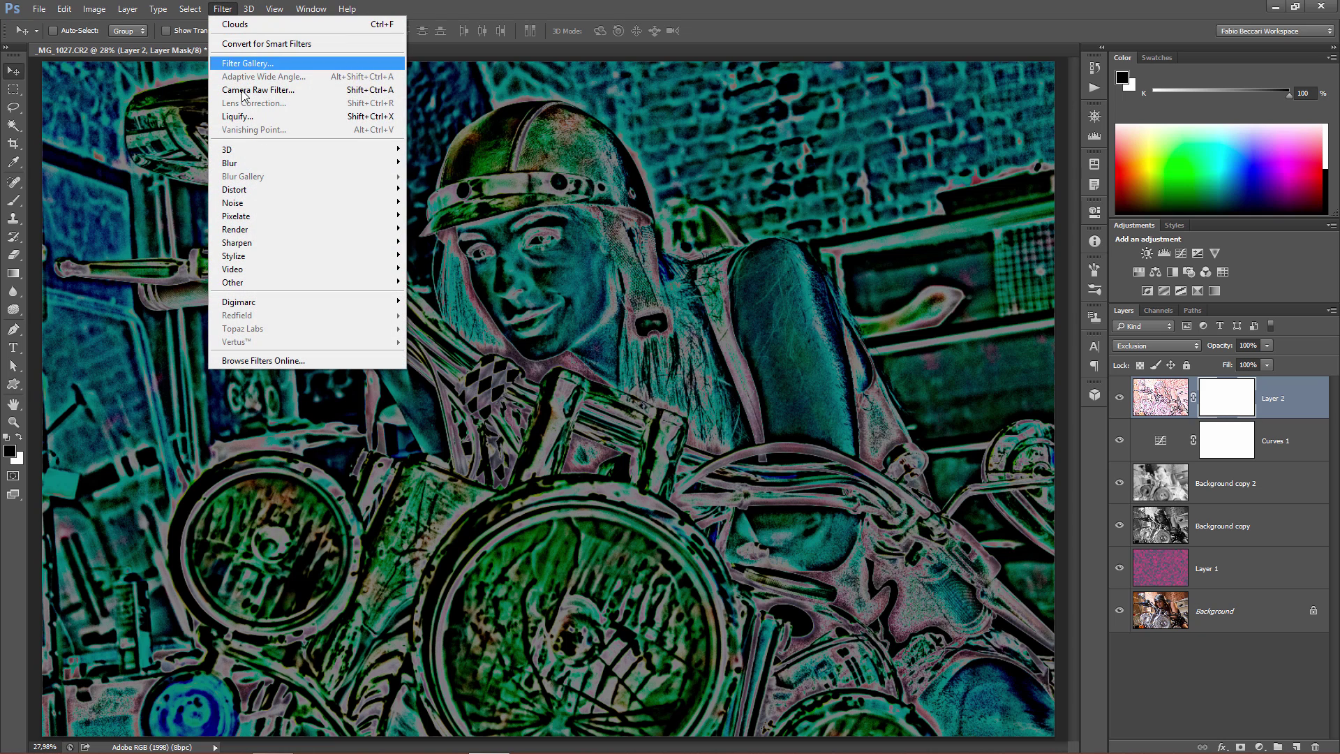
mouse_move(307, 232)
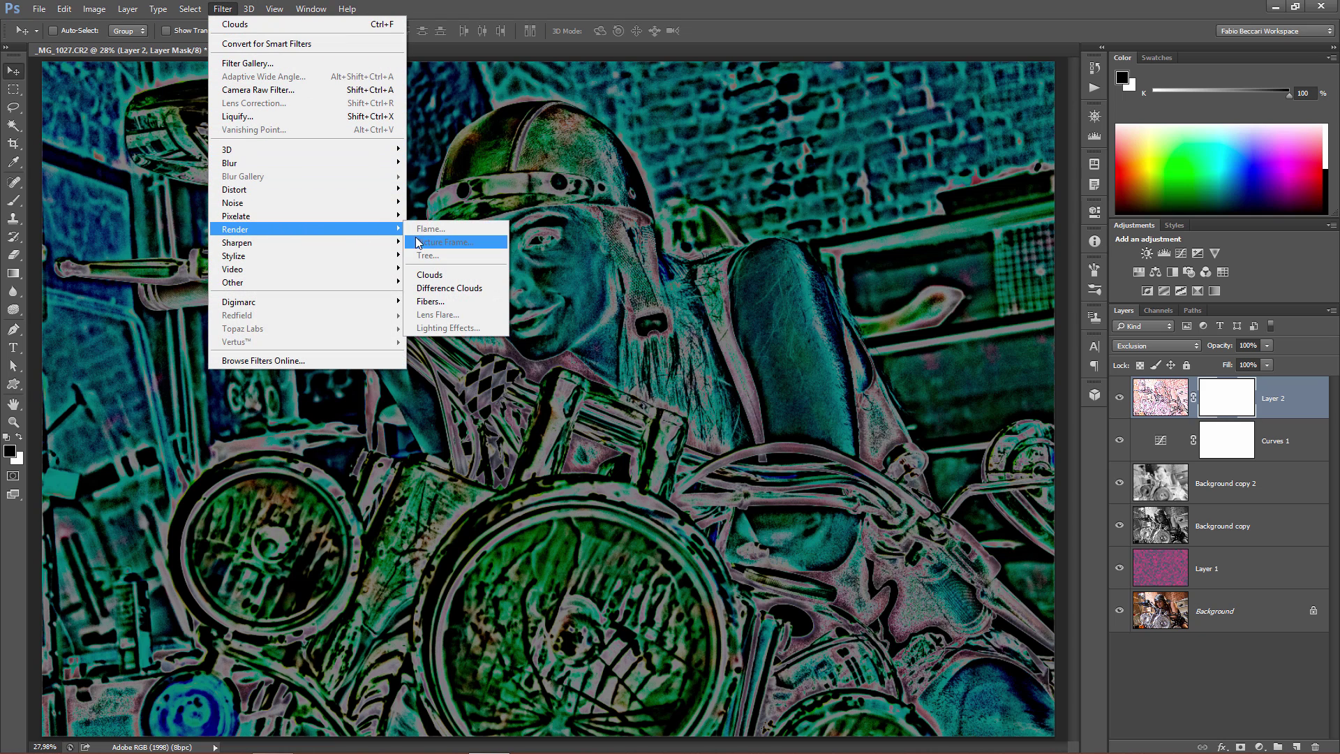
click(430, 276)
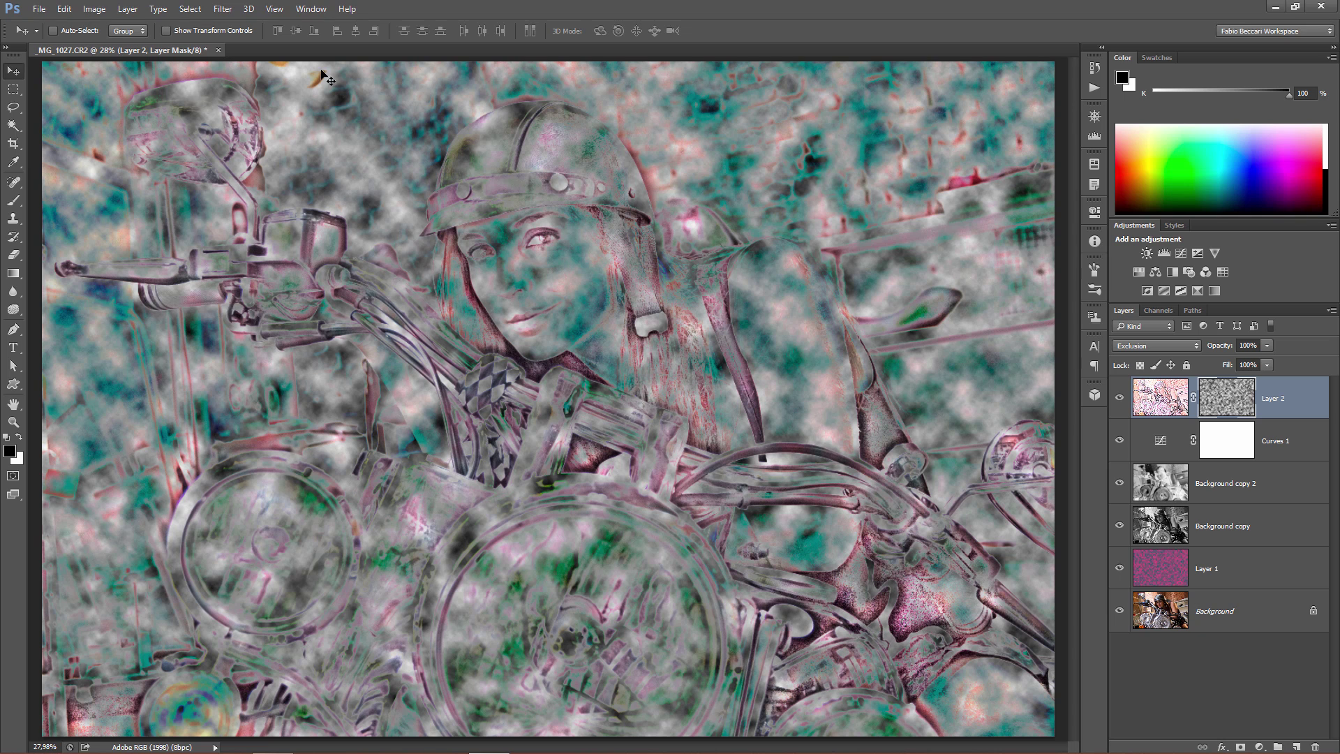
Step: Apply a Color Halftone to Layer 2's mask with a maximum radius of 10 pixels and all four channel angles at 0
click(221, 13)
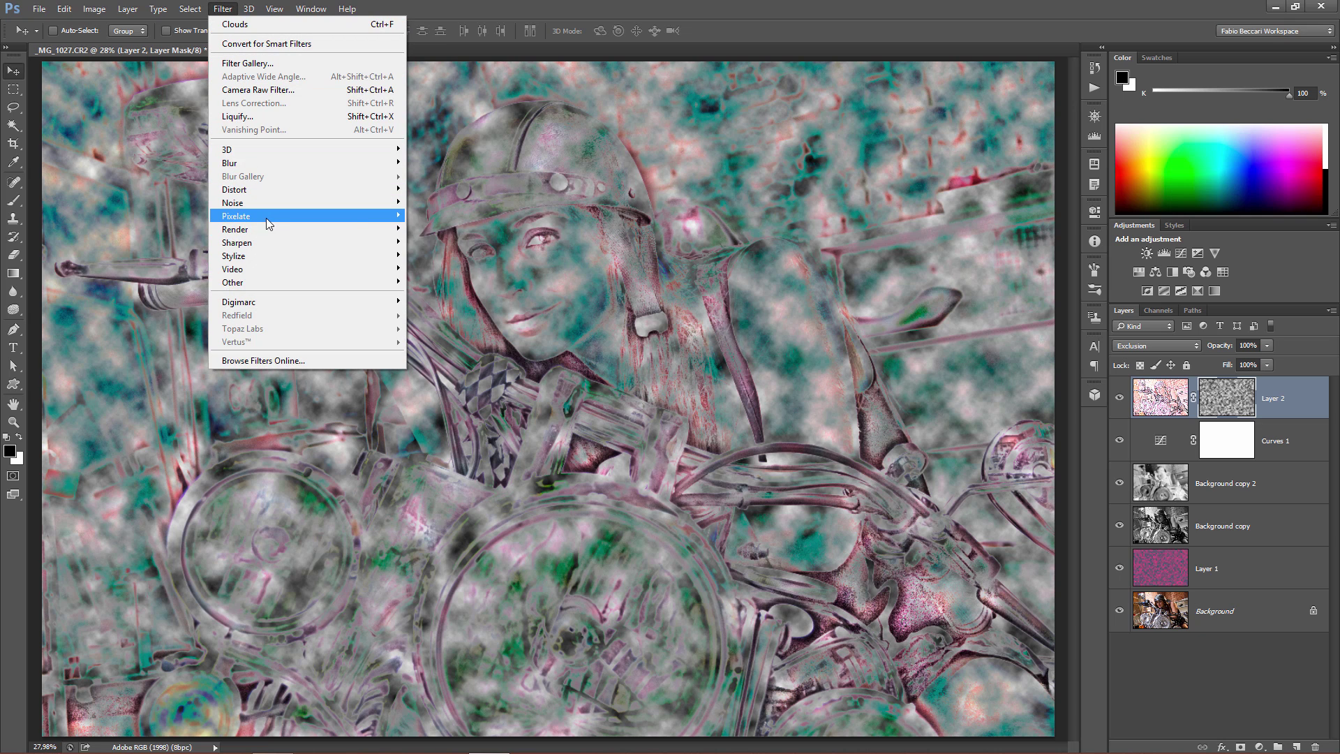
mouse_move(298, 216)
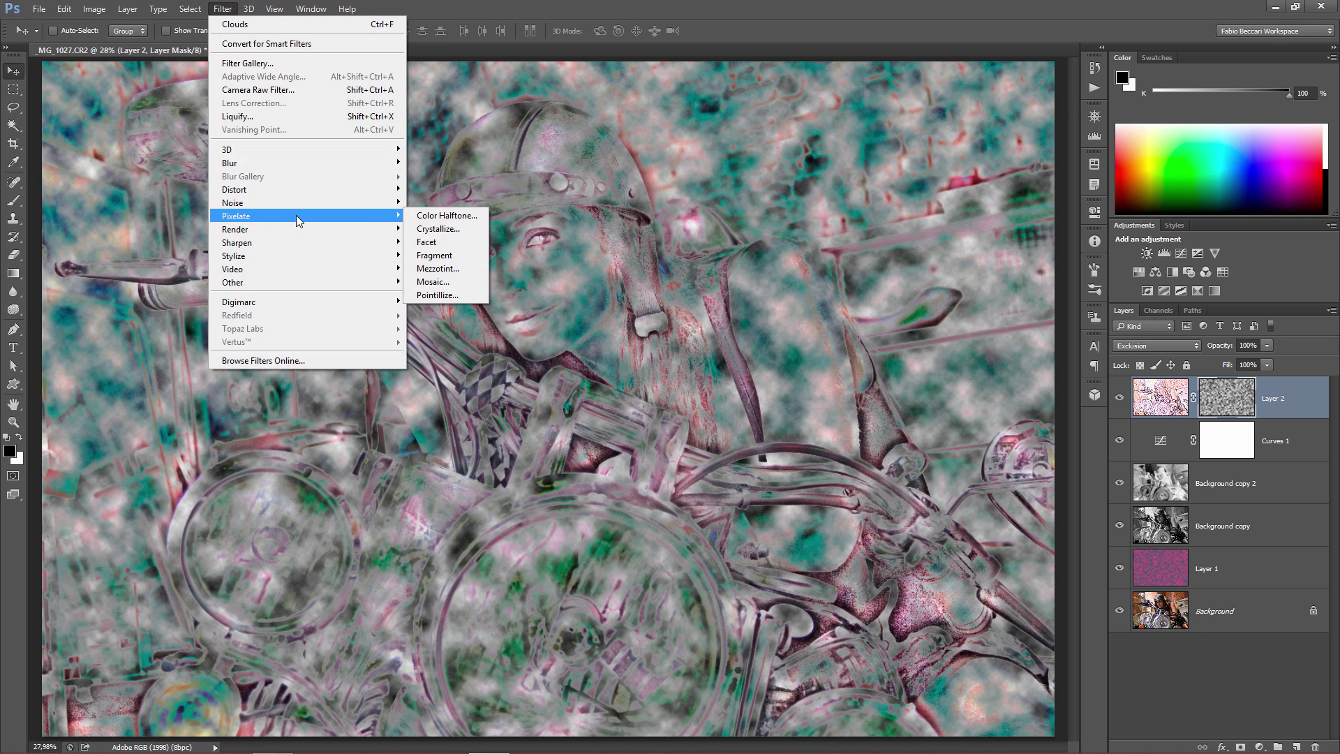
click(433, 217)
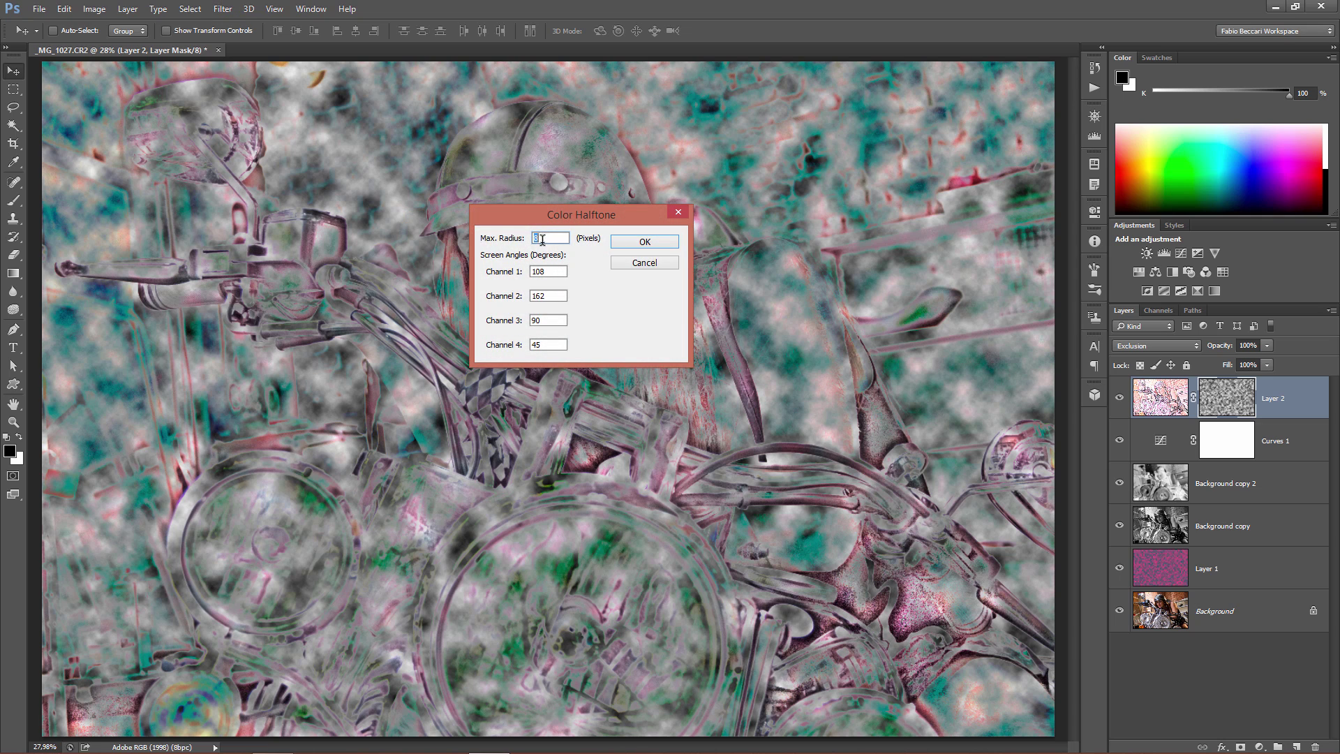
drag(545, 236, 527, 239)
text(10)
drag(549, 271, 526, 298)
text(00)
double_click(545, 320)
text(0)
click(544, 343)
double_click(543, 342)
text(0)
click(630, 244)
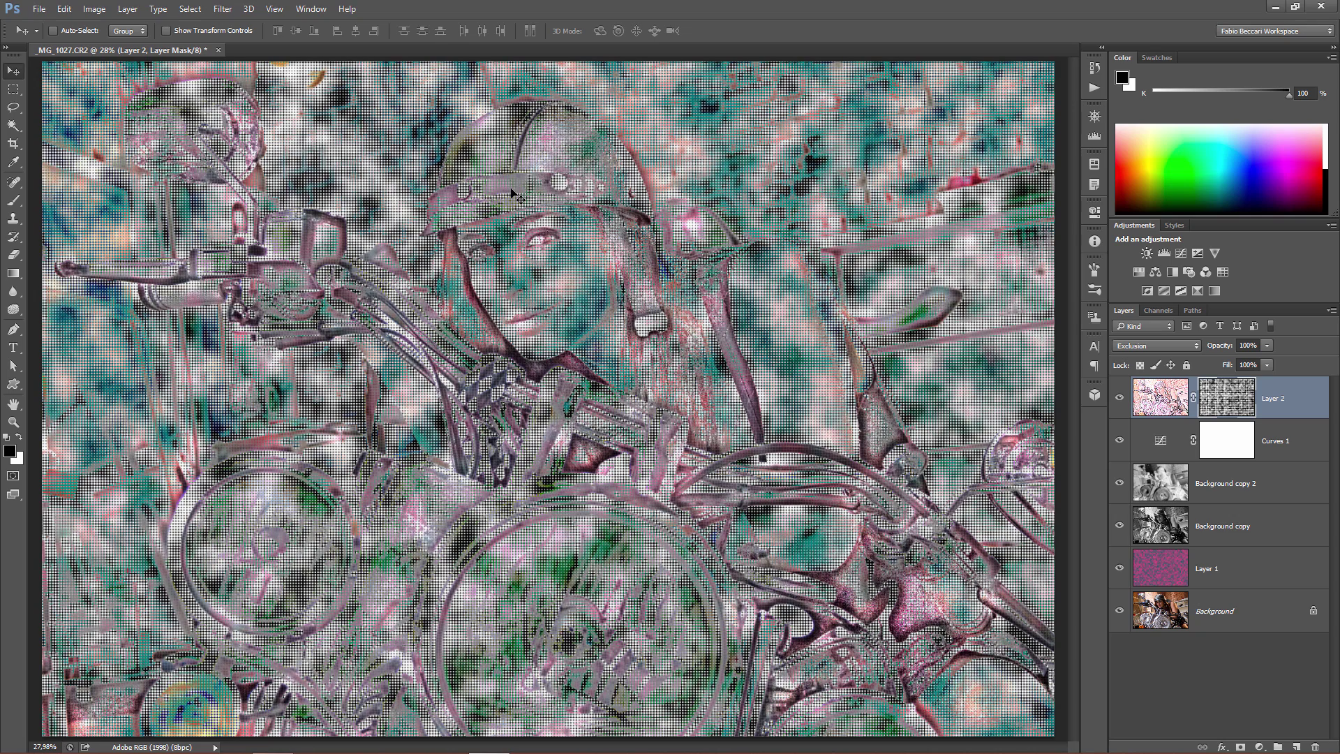
Step: Apply a Motion Blur to Layer 2's mask with an angle of -47° and a distance of 194 pixels
click(231, 11)
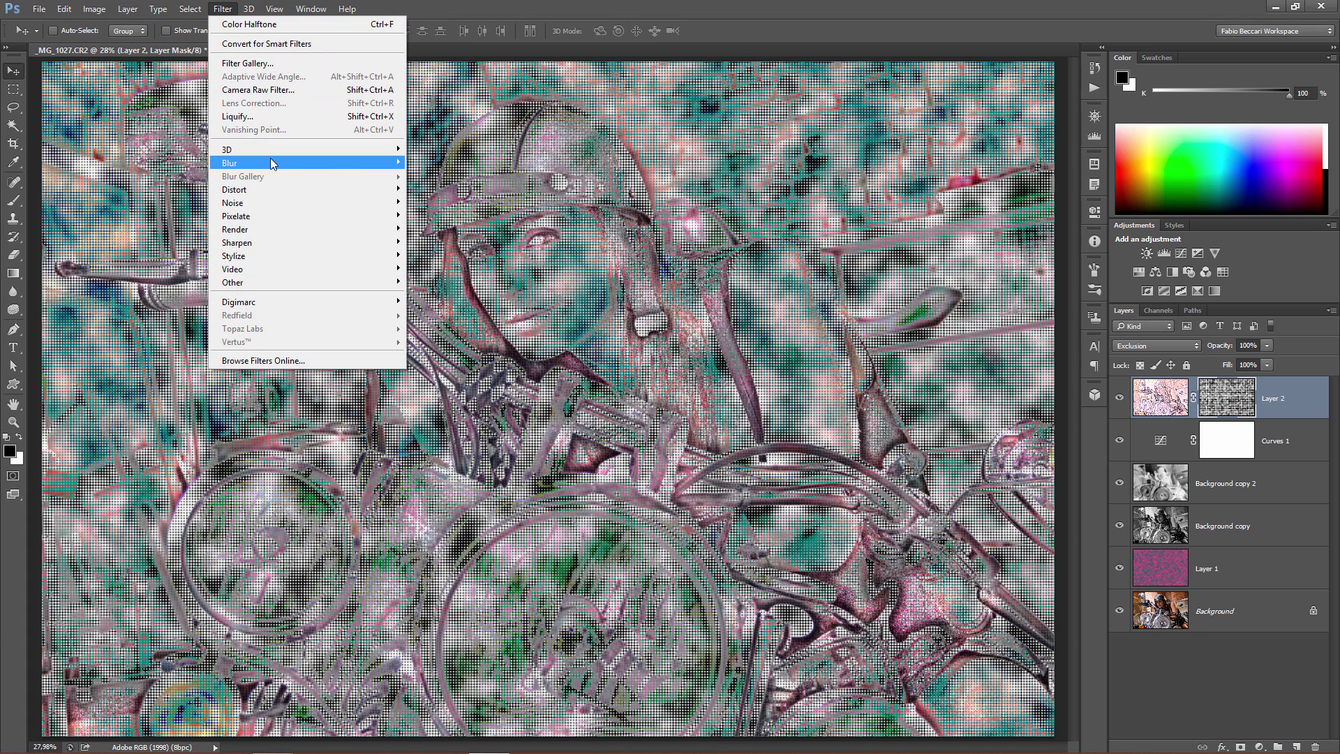
mouse_move(268, 164)
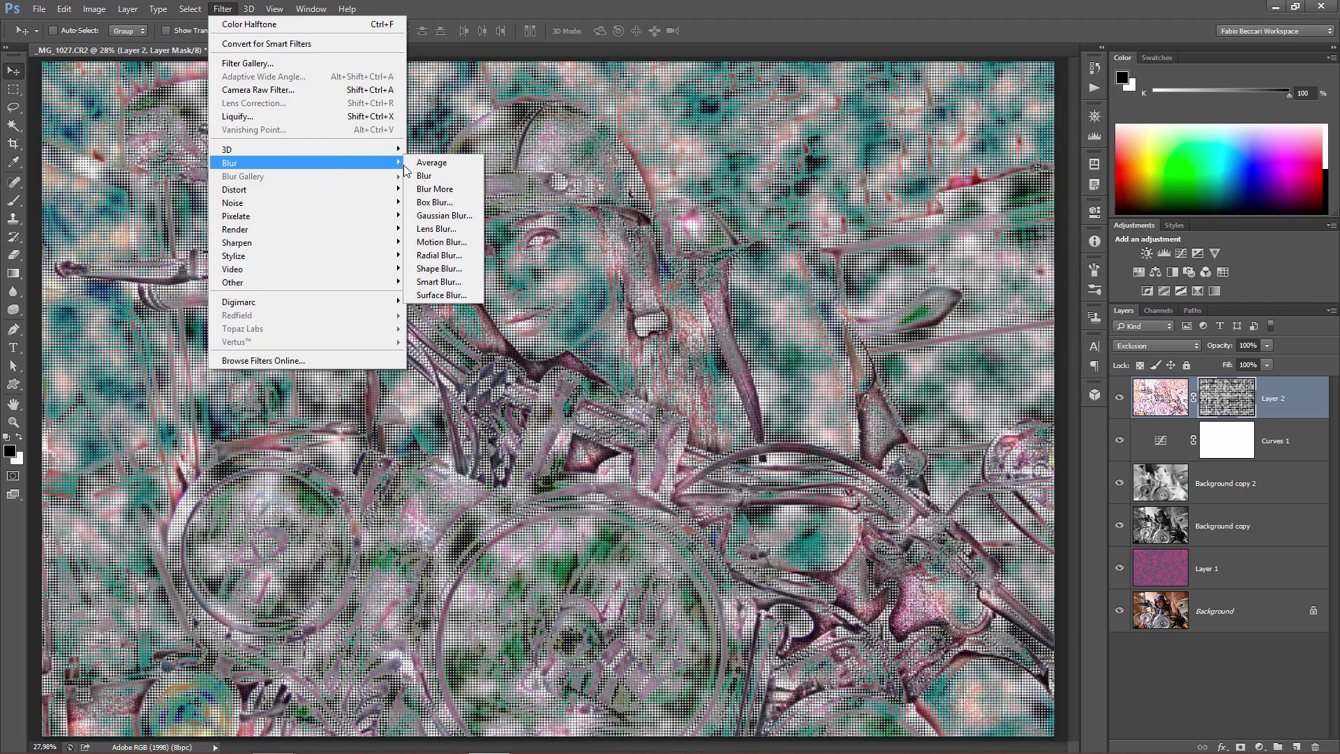
click(427, 242)
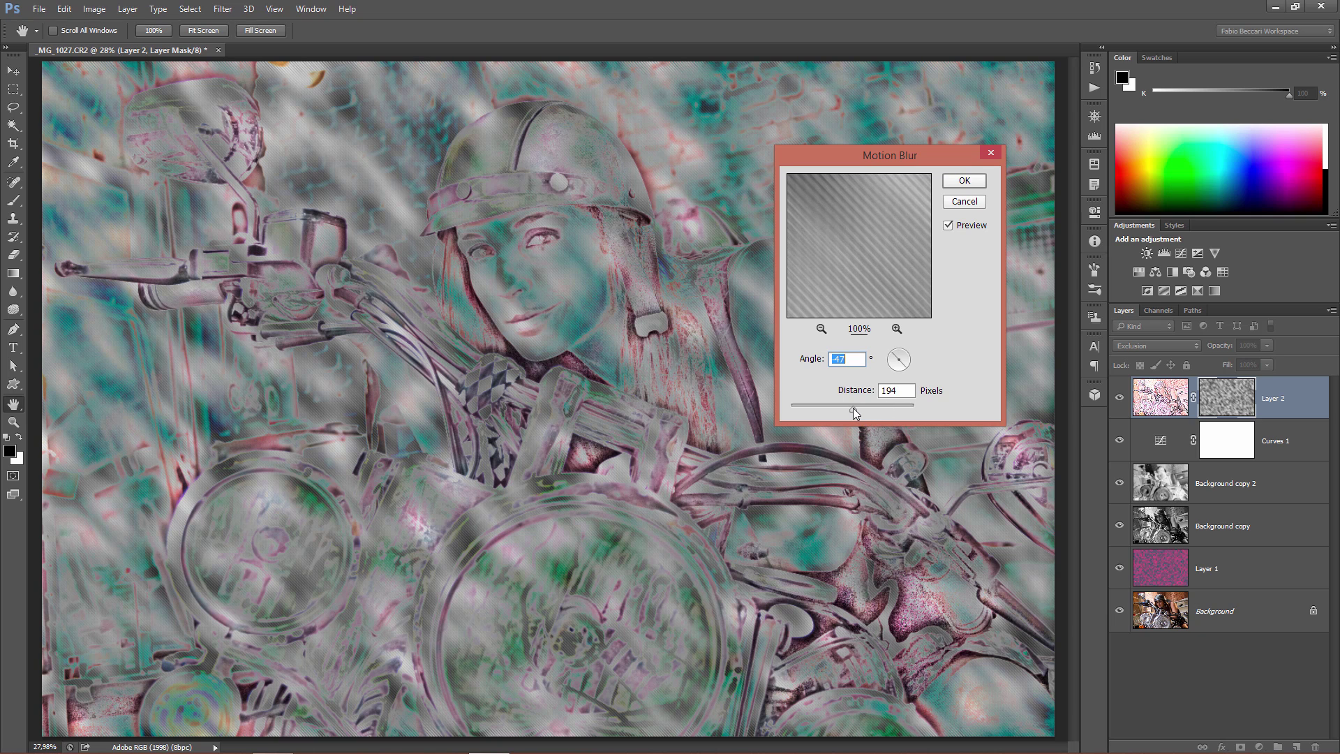
key(Tab)
click(957, 182)
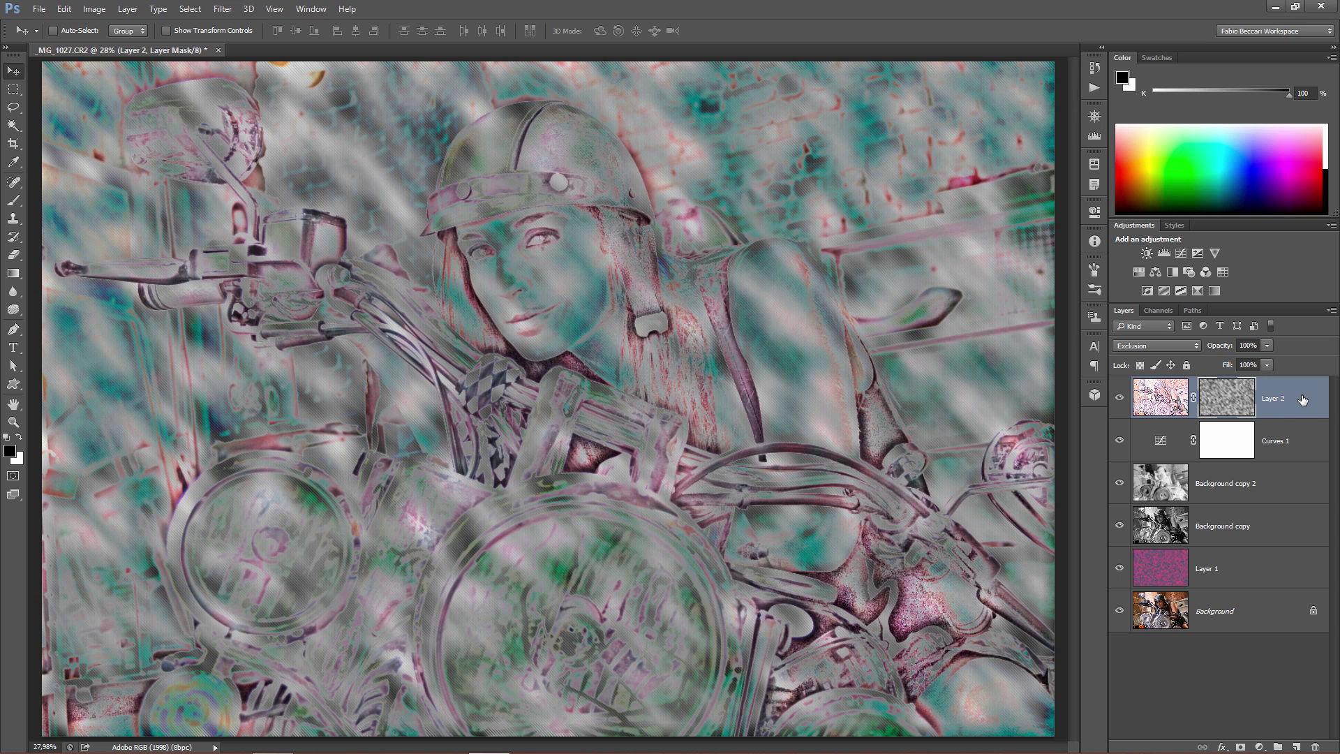
Step: In Layer 2's blending options, lower the Underlying Layer white limit of the Gray Blend If range to 238
double_click(1305, 402)
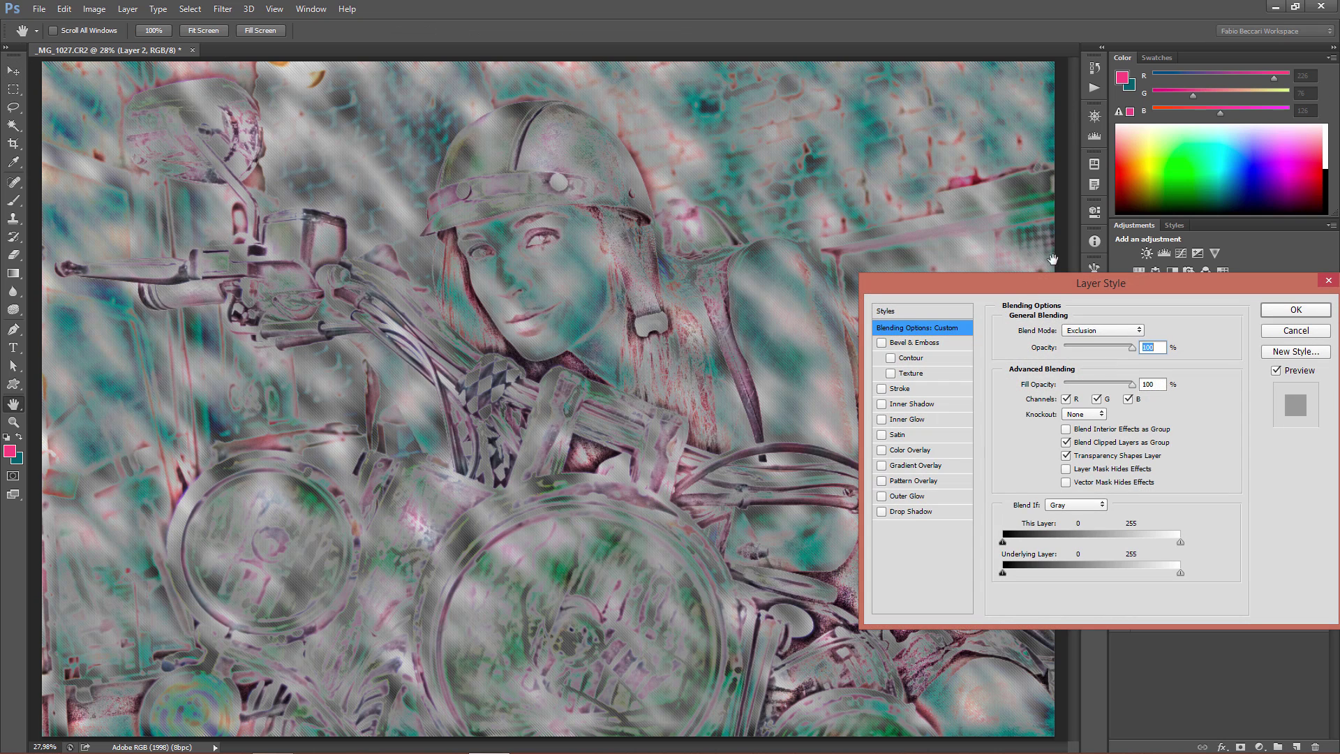
drag(1046, 284, 996, 228)
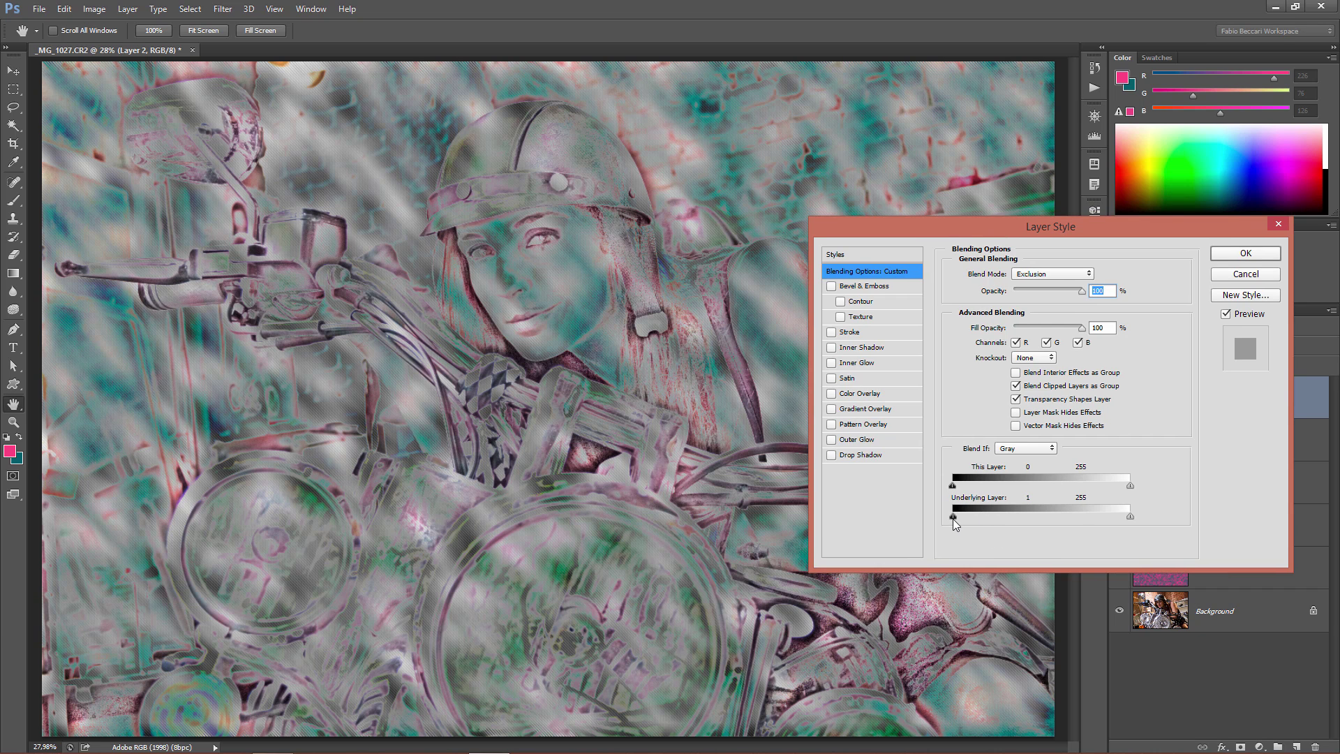
mouse_move(953, 518)
mouse_down()
mouse_move(1036, 509)
mouse_move(941, 520)
mouse_up()
drag(1023, 225, 740, 105)
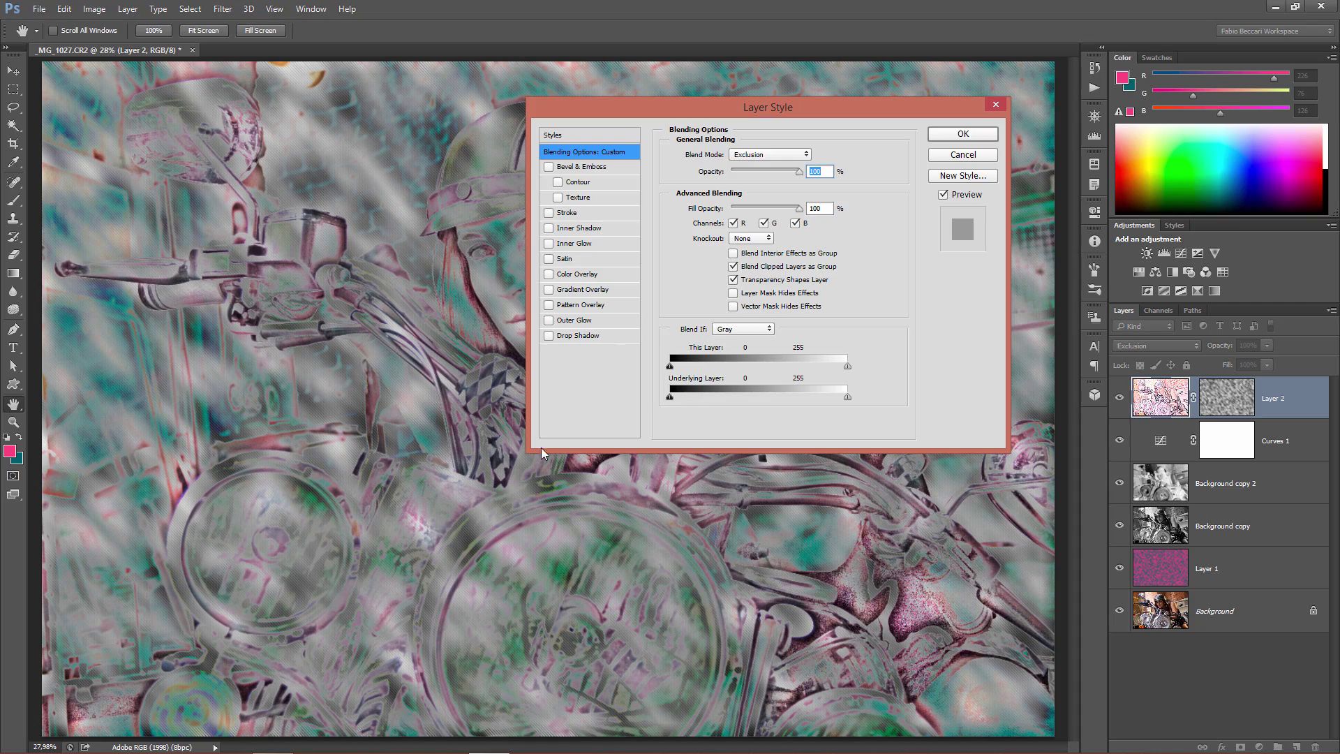
mouse_move(844, 398)
mouse_down()
mouse_move(796, 400)
mouse_move(814, 398)
mouse_up()
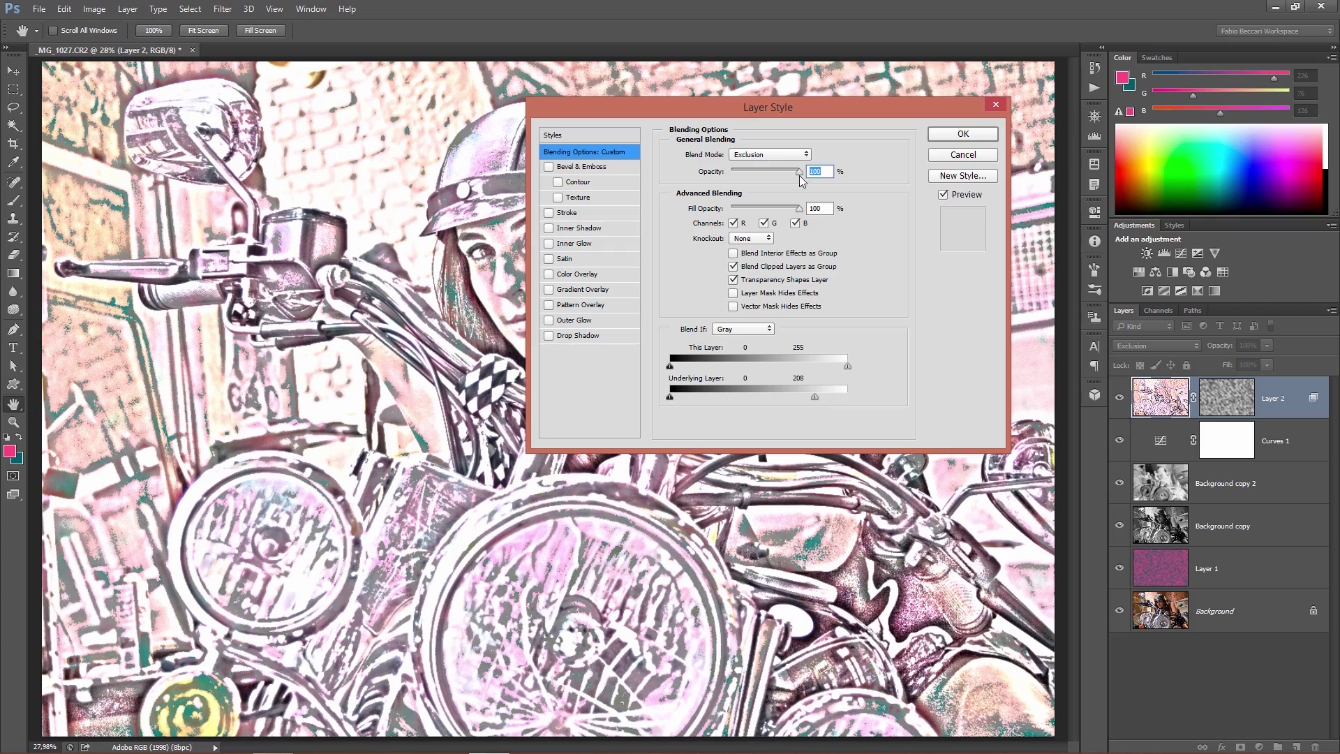
drag(803, 104, 1078, 136)
mouse_move(1088, 429)
mouse_down()
mouse_move(1129, 430)
mouse_move(1069, 439)
mouse_move(1111, 429)
mouse_up()
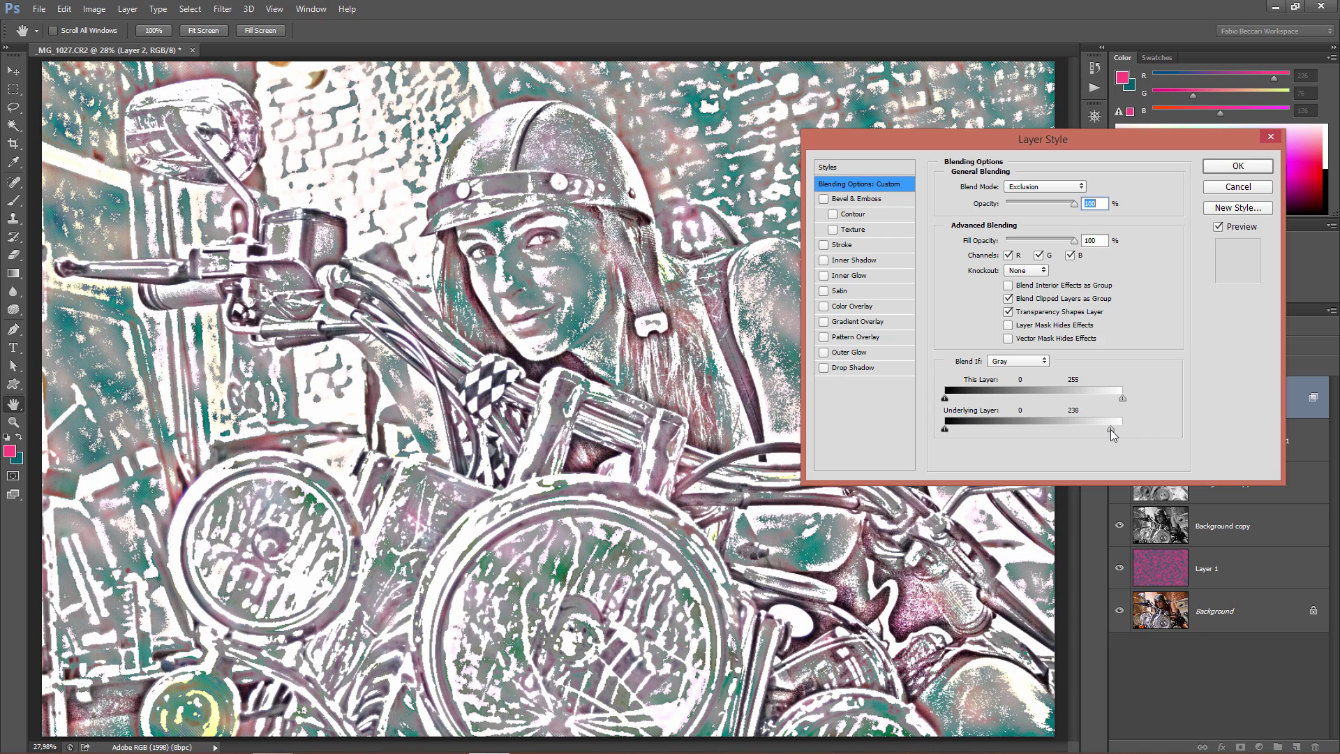
Step: Split the Underlying Layer white limit into 140 / 238 for a soft transition and apply the blending options
key(alt)
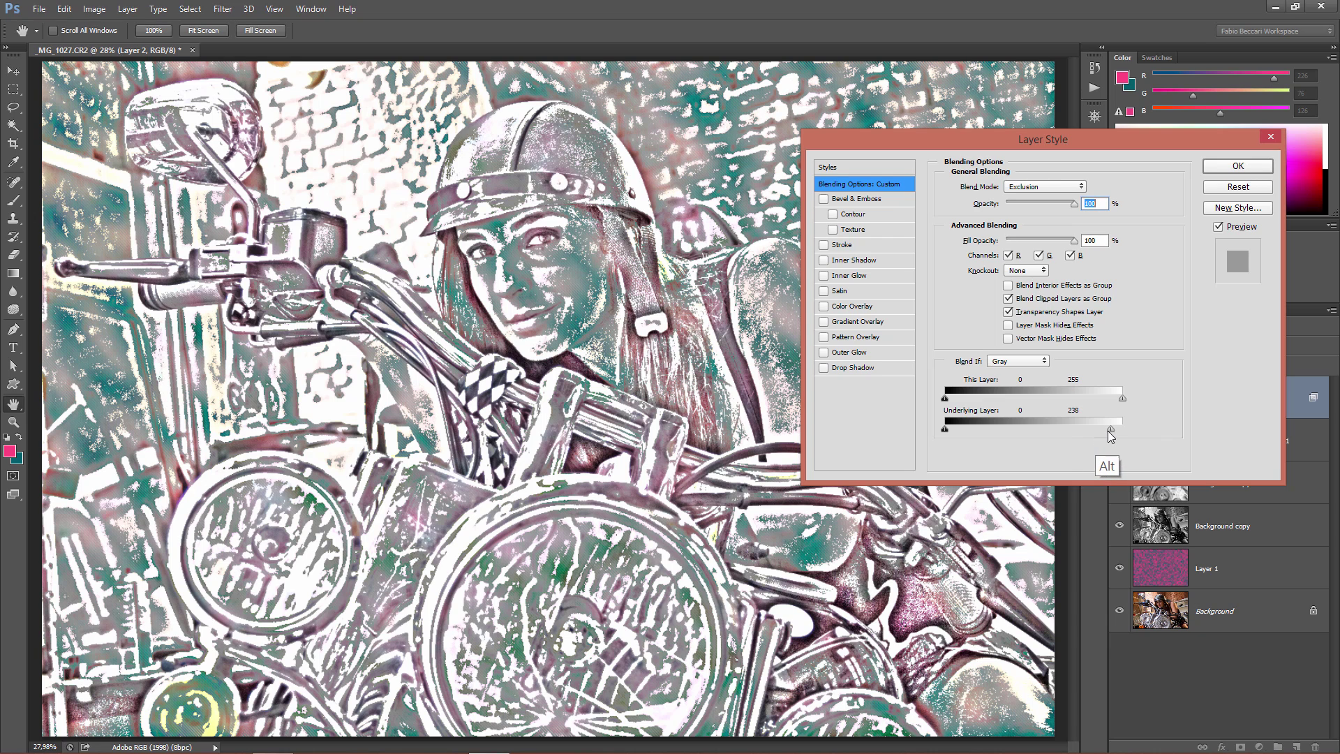
drag(1110, 430, 1051, 436)
drag(1047, 431, 1041, 431)
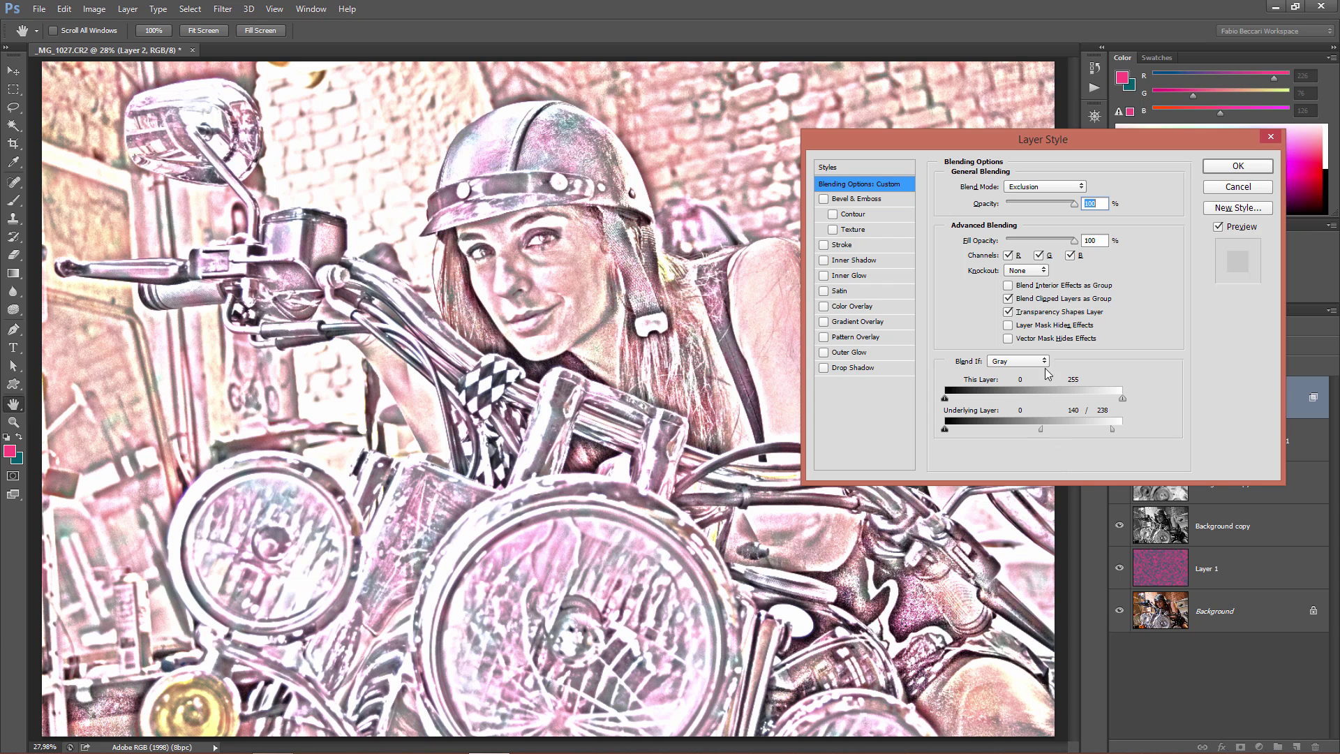
click(1241, 166)
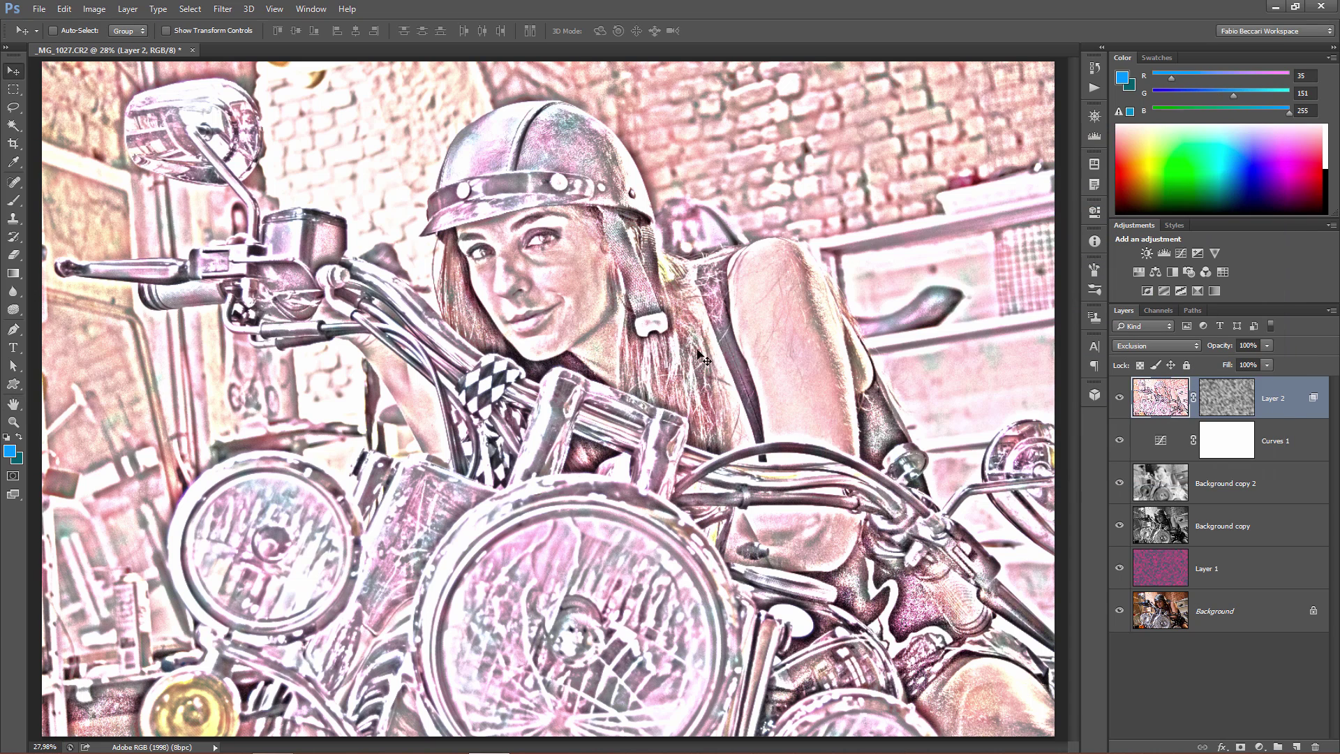
Step: Apply a Gaussian Blur with a radius of 9 pixels to the image of Layer 2, judging it on the face at 100% zoom
double_click(14, 421)
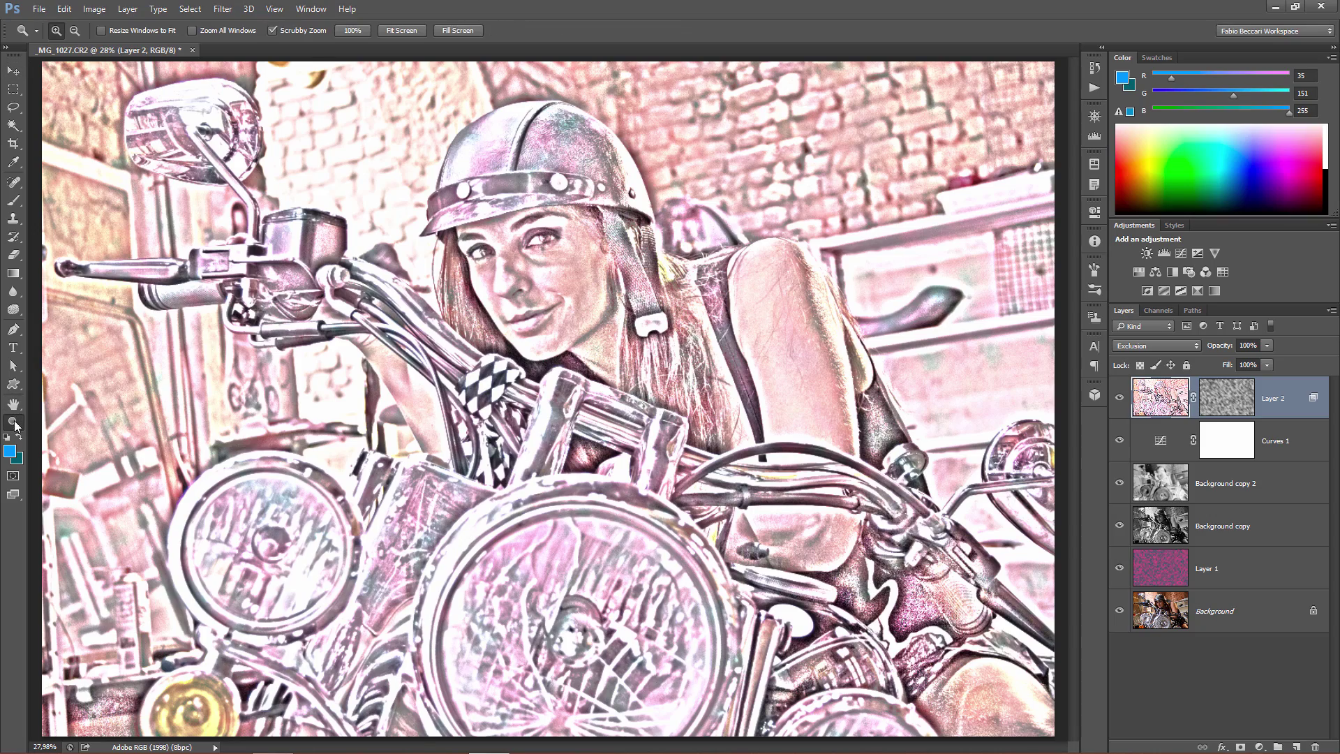
drag(501, 192, 533, 558)
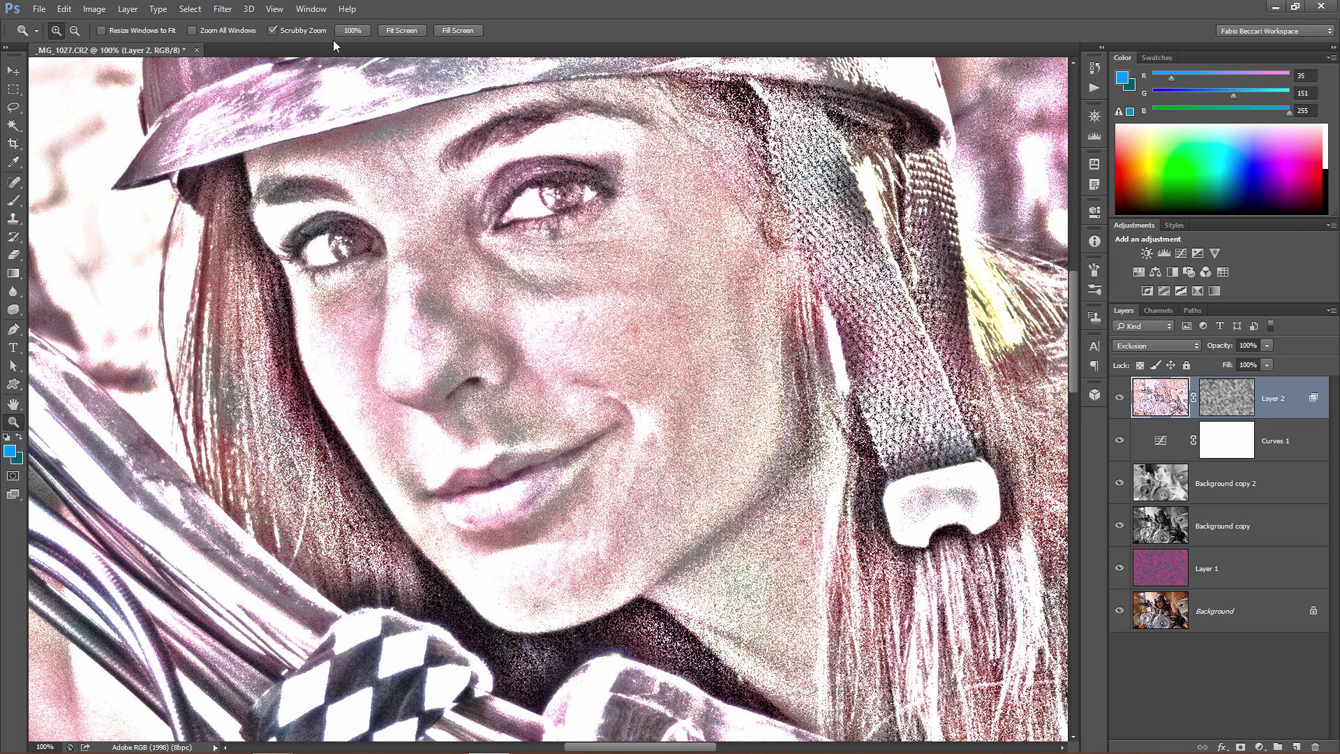
click(222, 10)
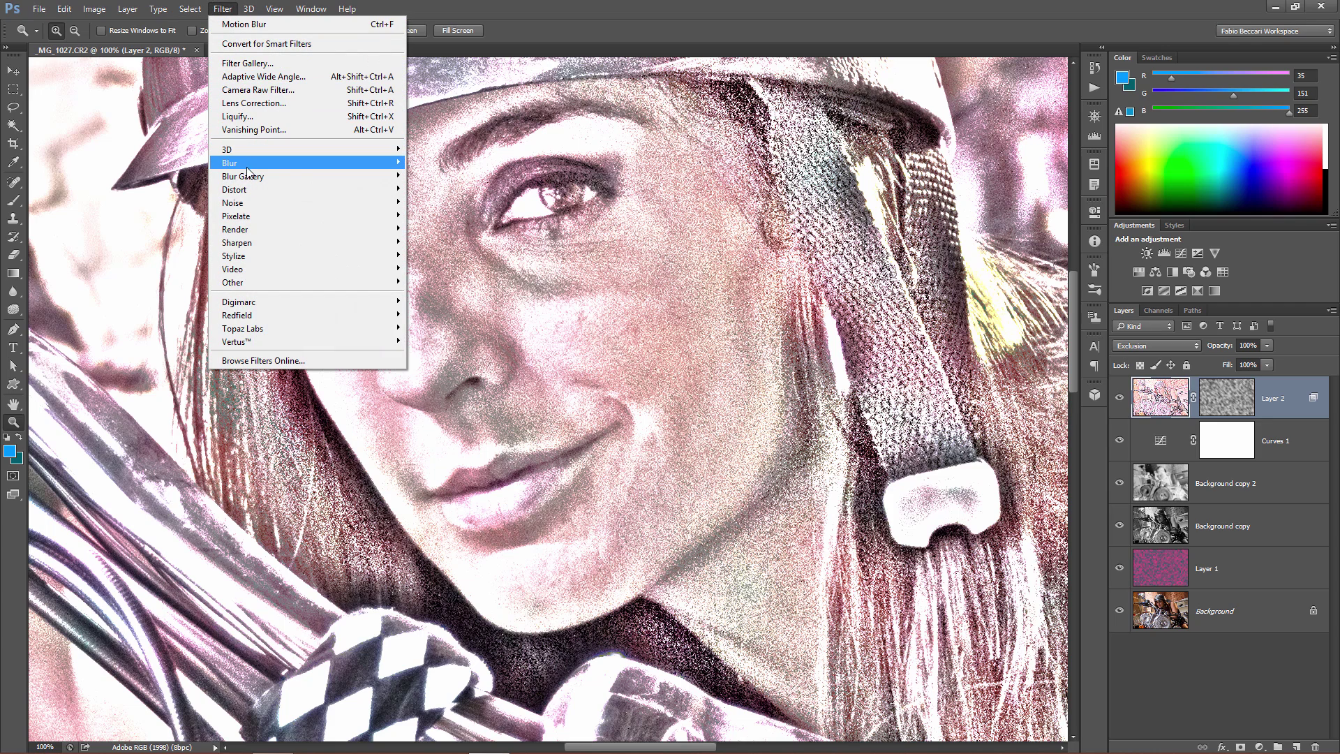
mouse_move(345, 166)
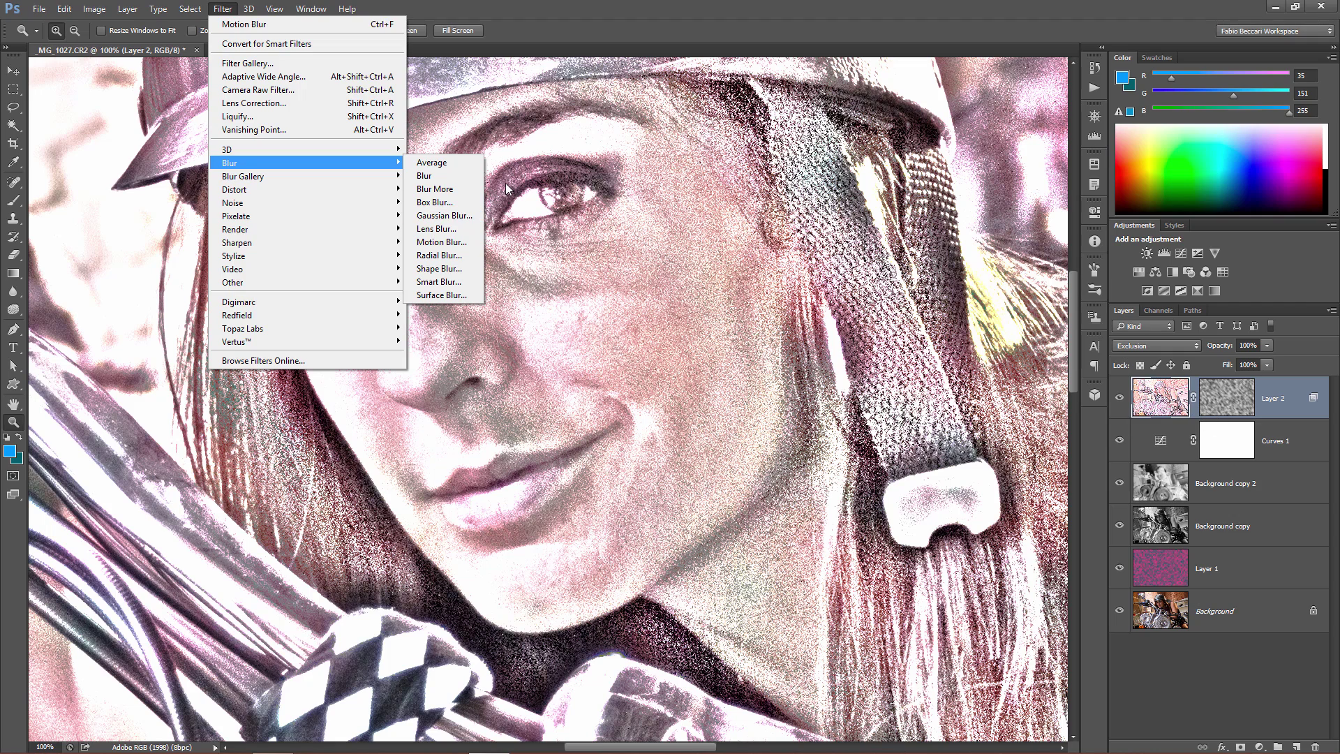
click(445, 216)
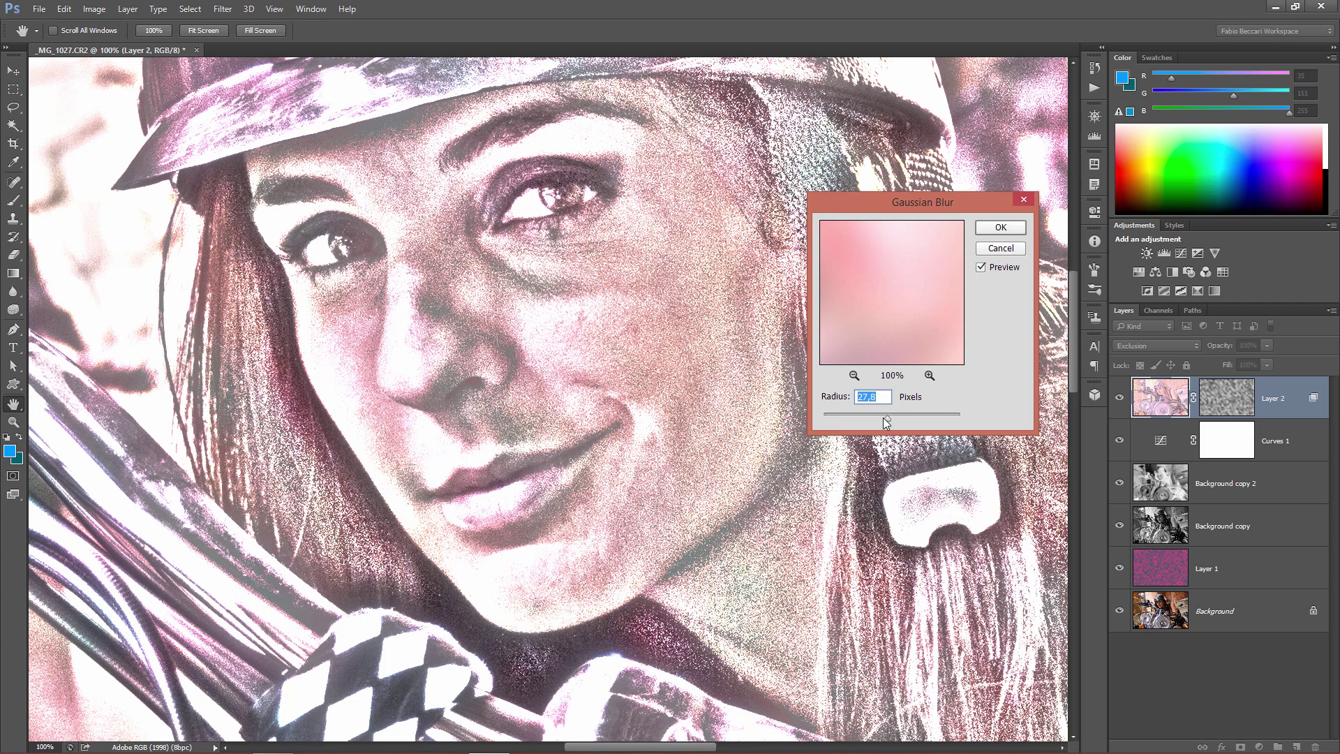
drag(882, 417, 863, 416)
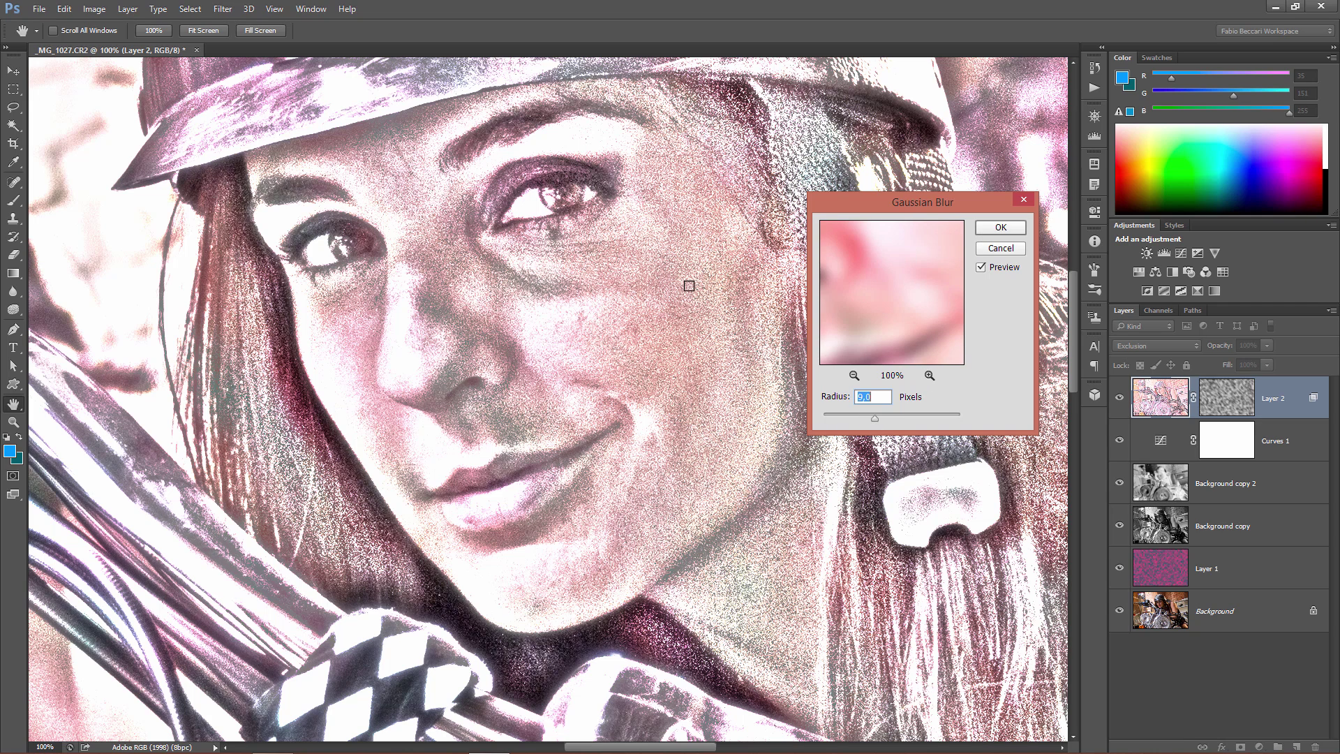
click(999, 228)
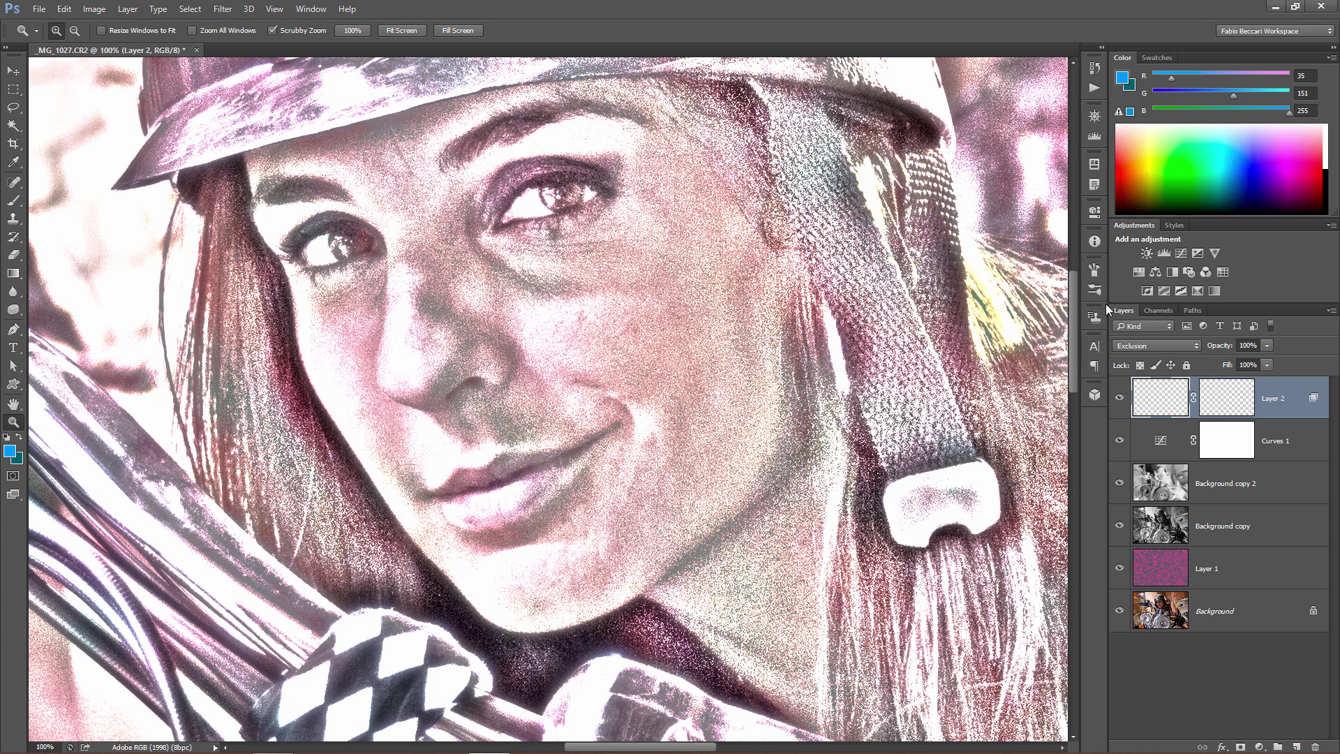
Step: Add a Vibrance adjustment layer above Layer 2 and set its vibrance to -40
click(1214, 253)
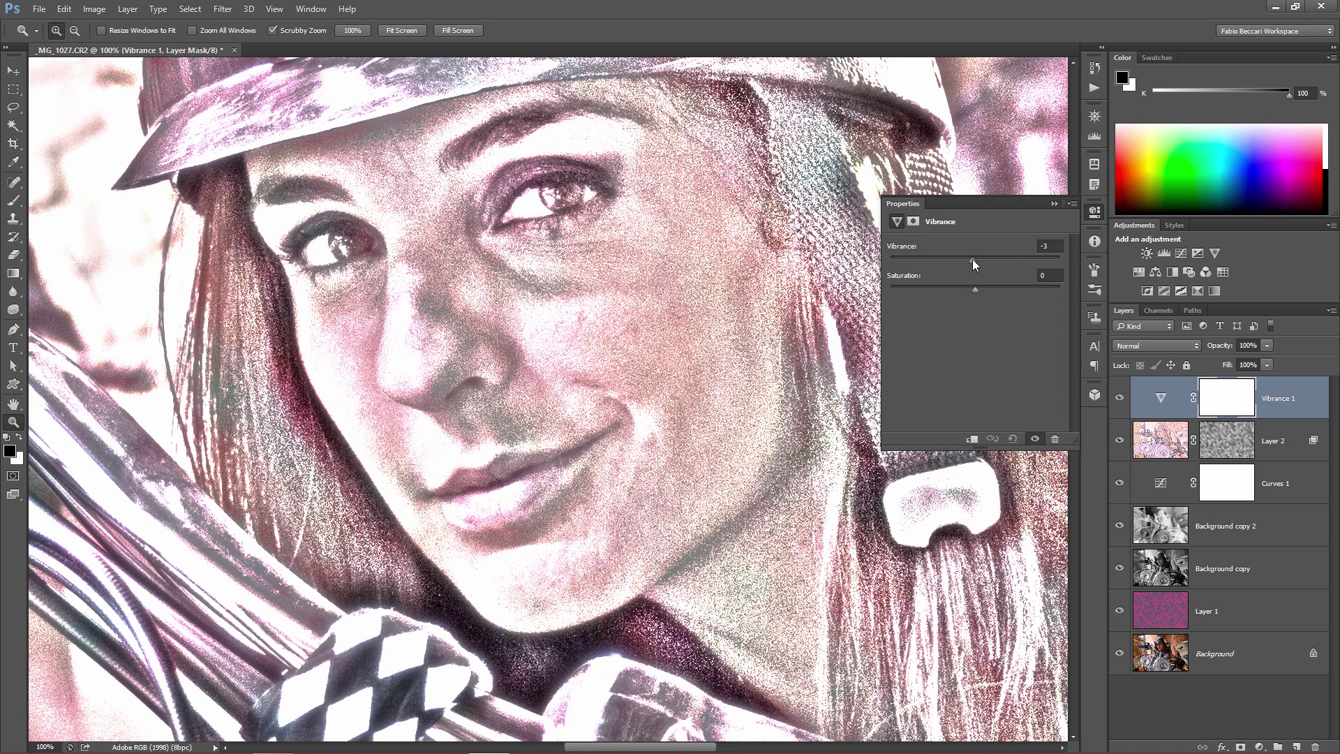
drag(973, 259, 1038, 266)
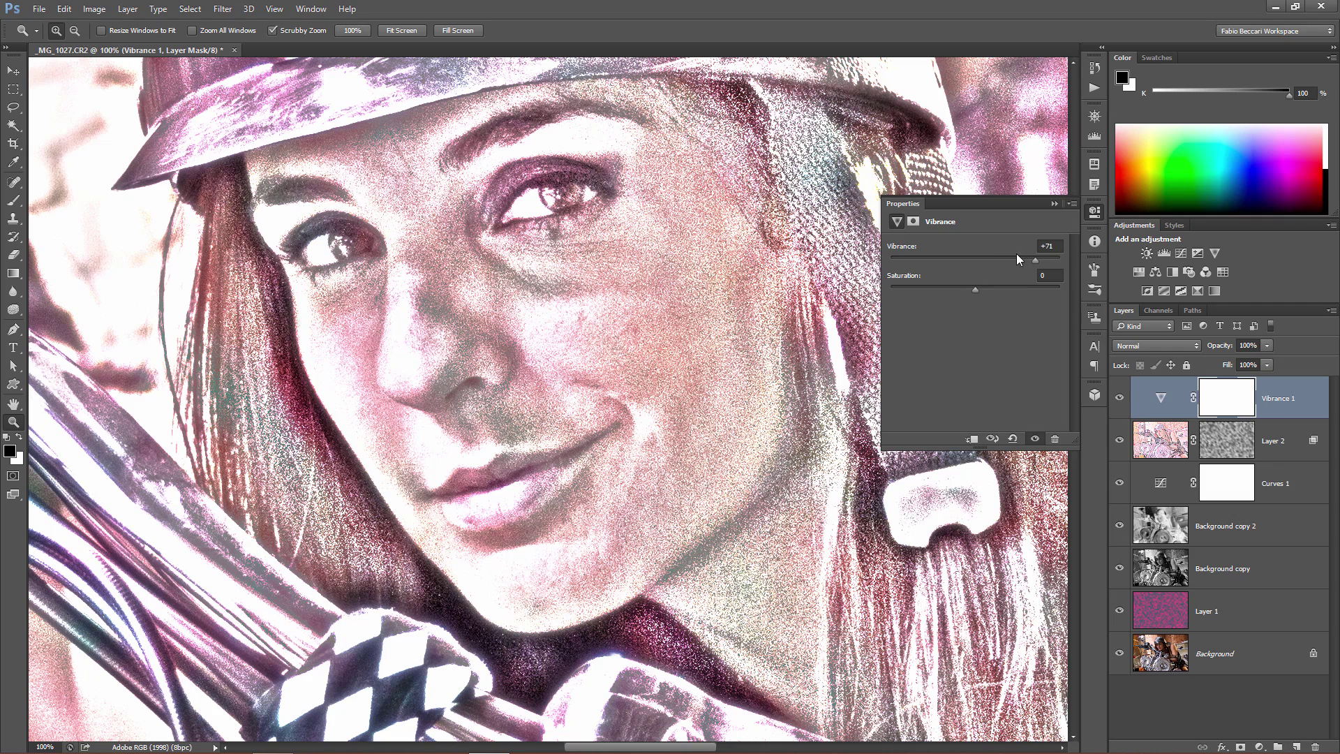
drag(1035, 261, 884, 267)
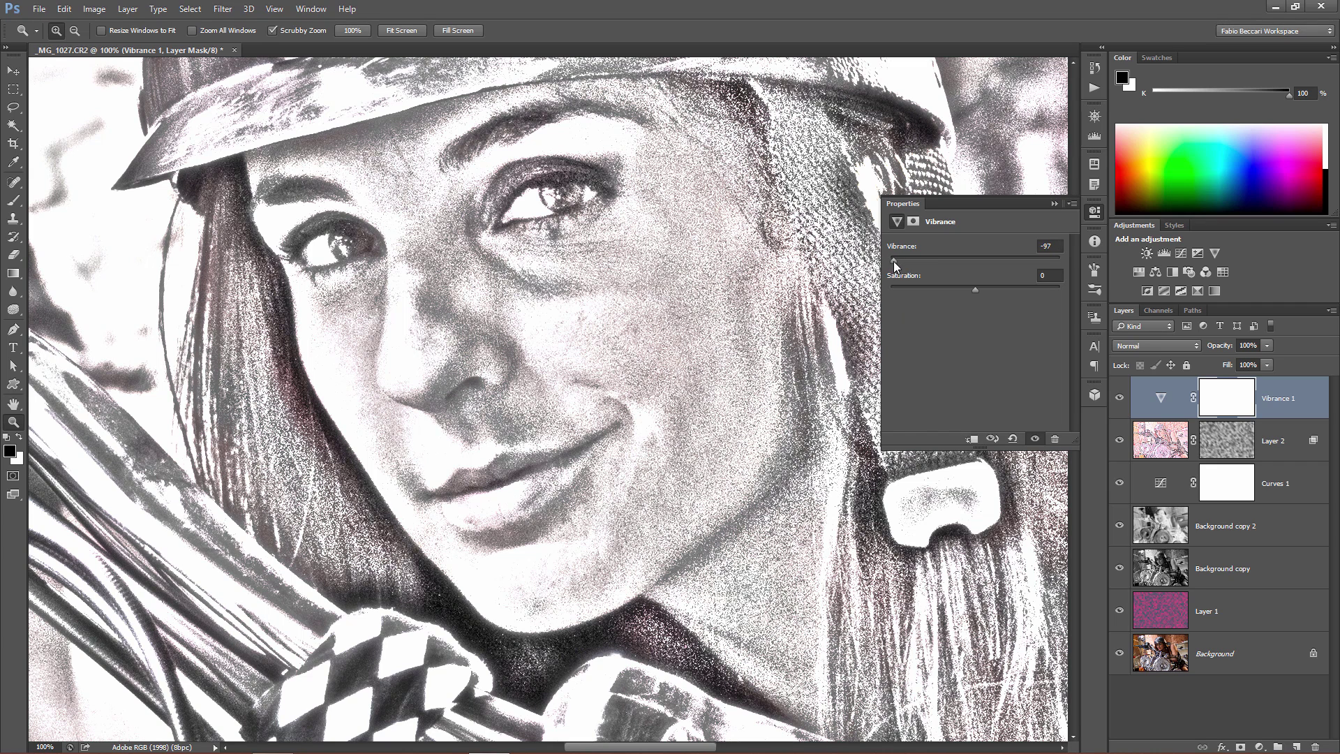
drag(894, 266, 940, 267)
key(ctrl+0)
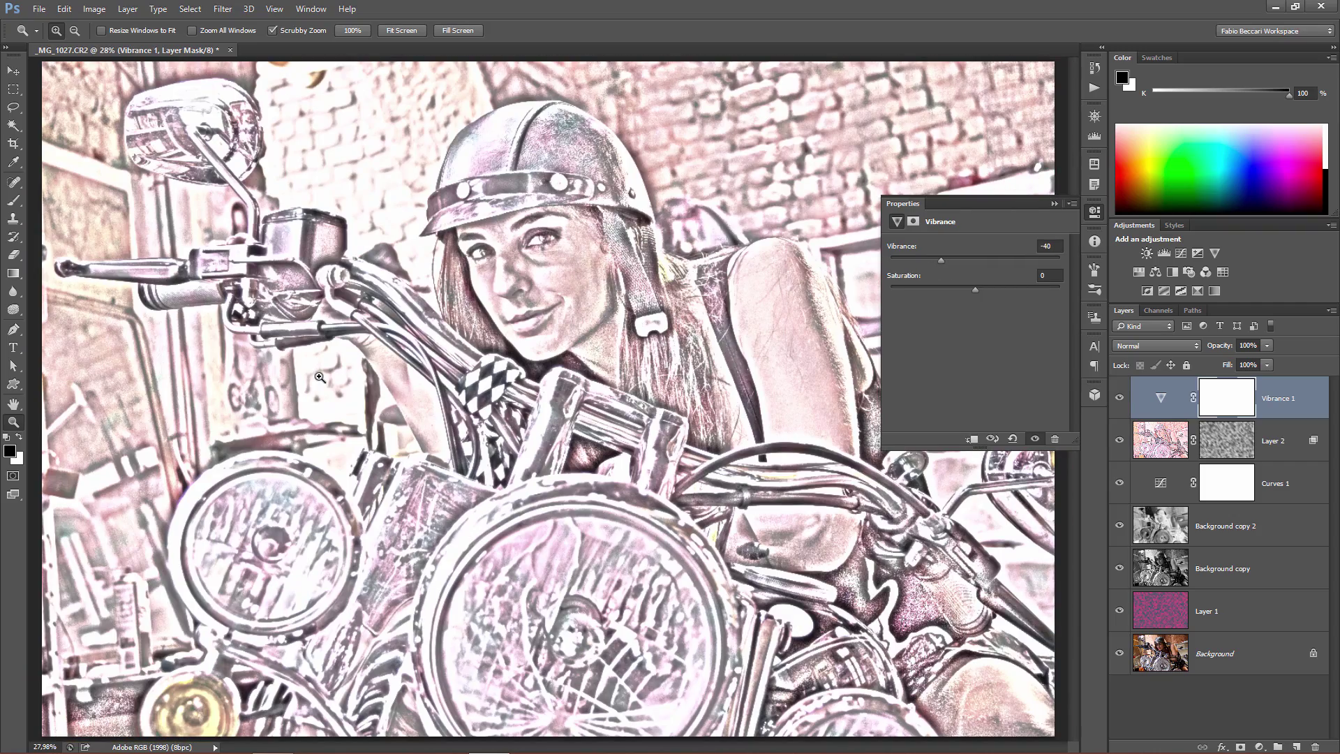
click(1094, 211)
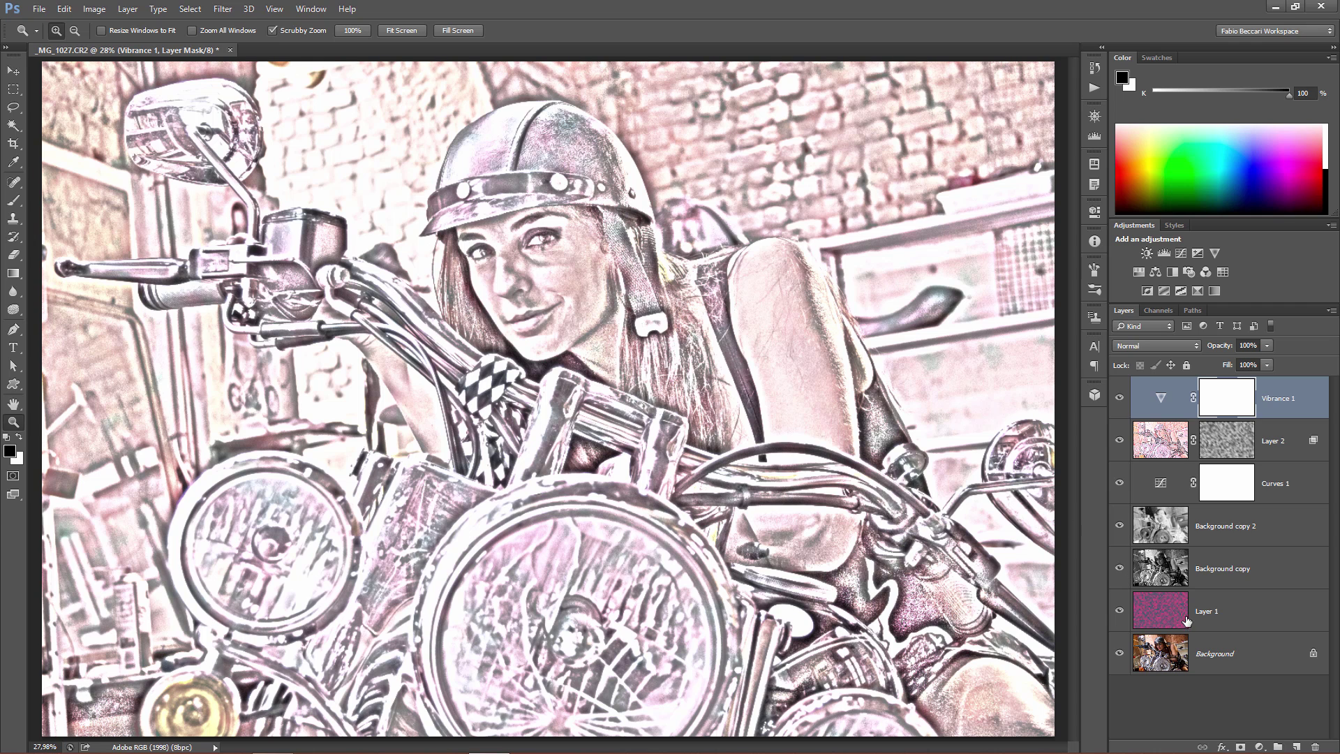
Step: Invert the colors of Layer 1, comparing the magenta and green versions of the sketch
click(1163, 614)
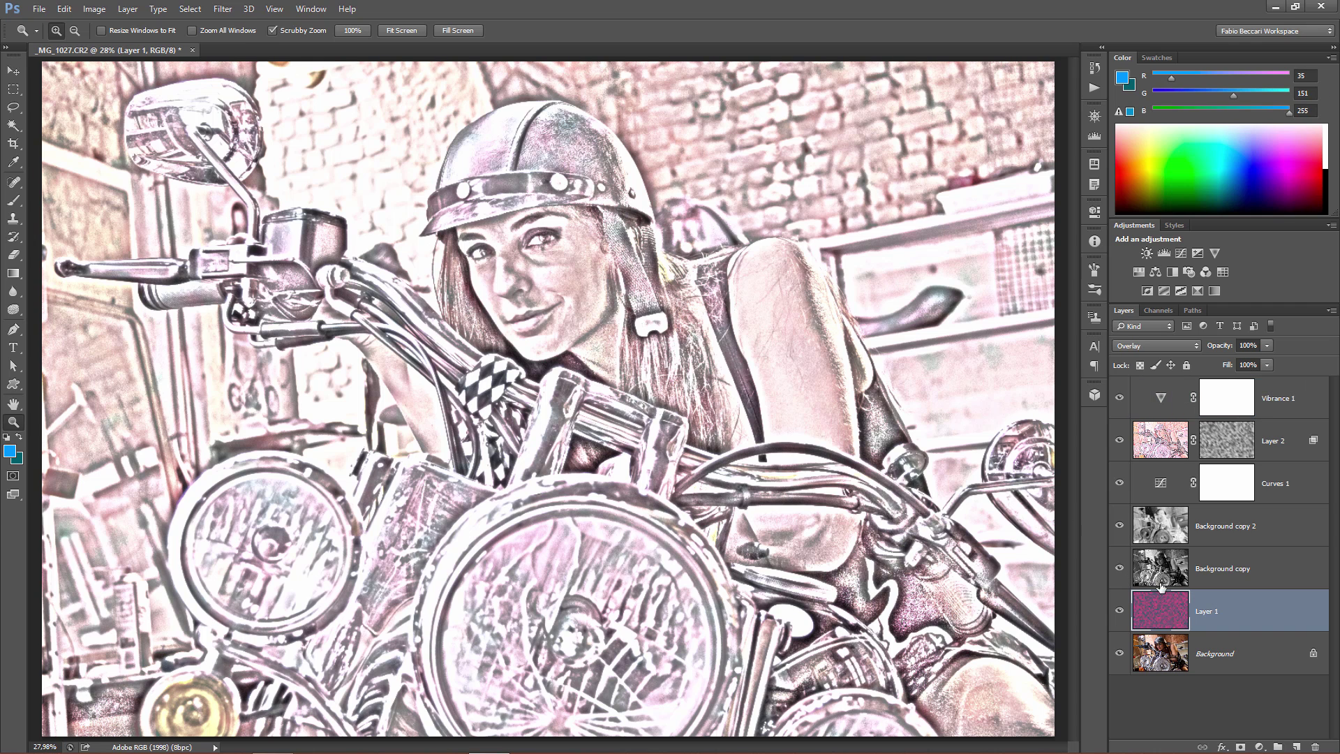
key(ctrl+i)
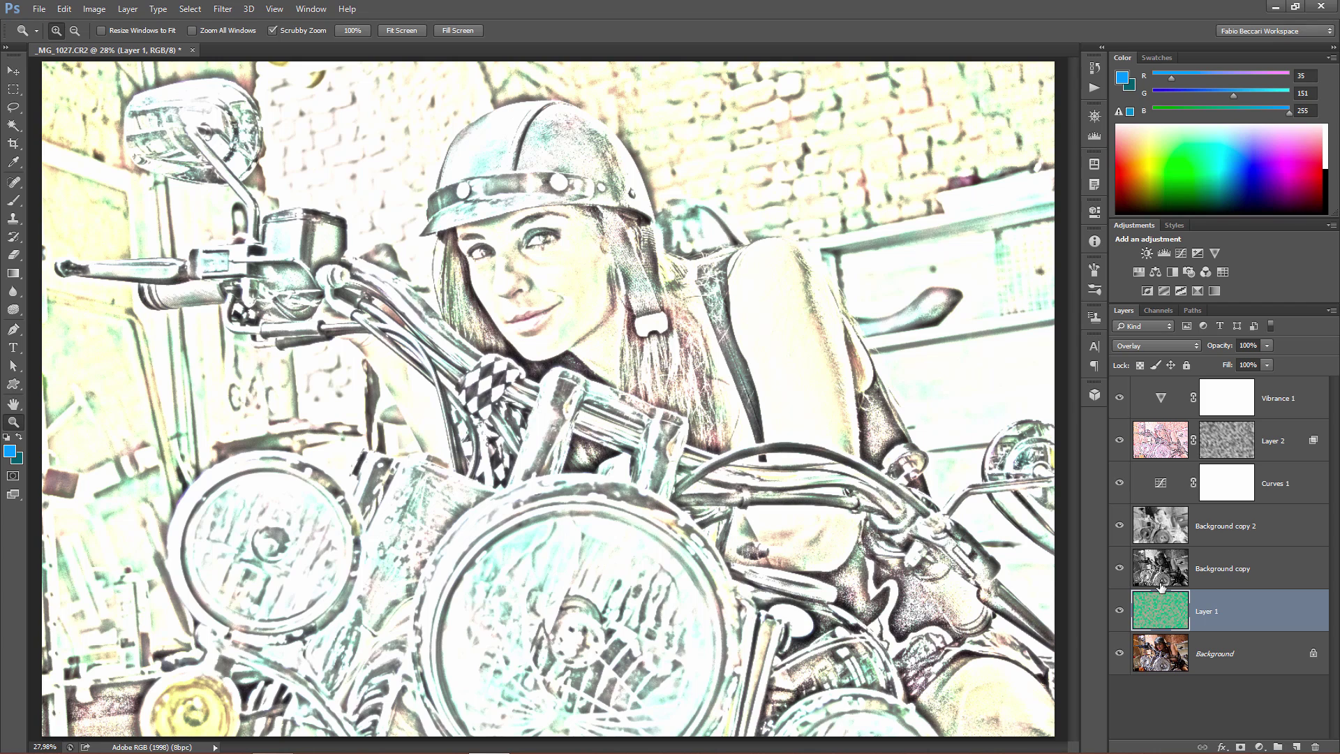
key(ctrl+i)
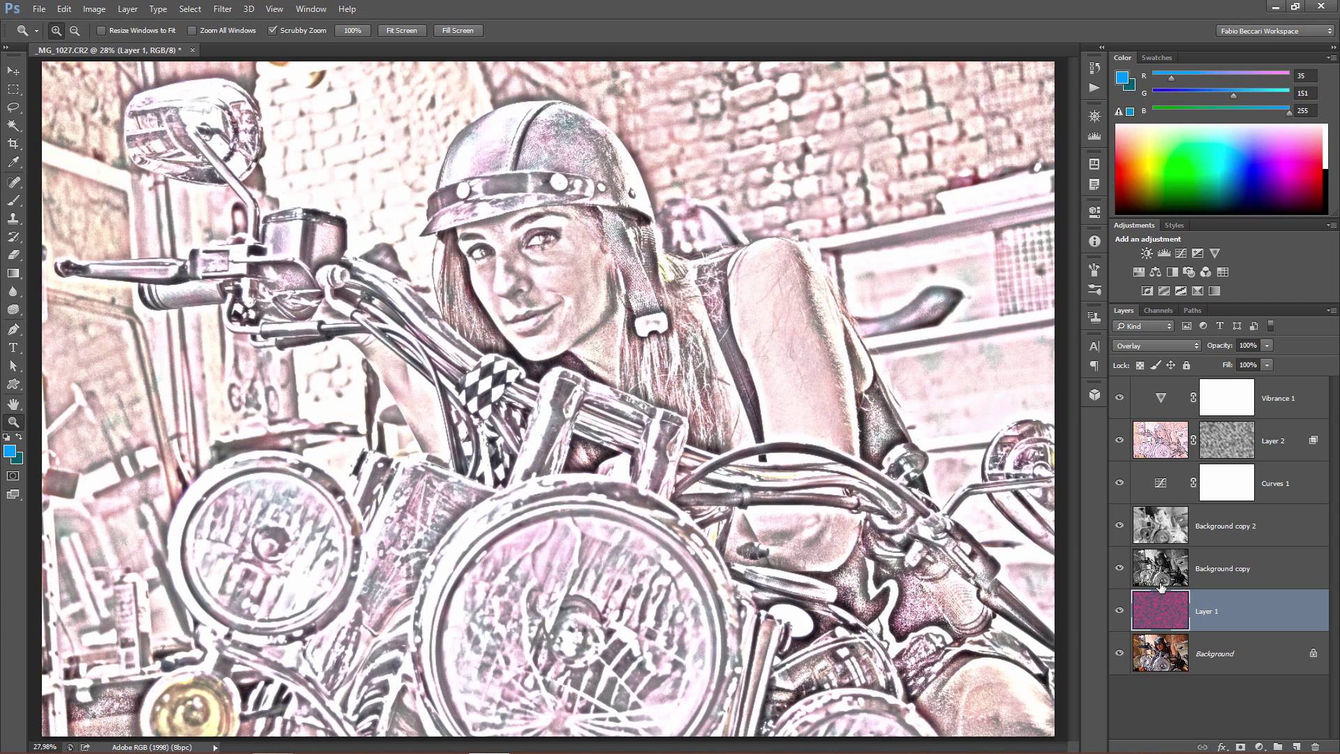
key(ctrl+i)
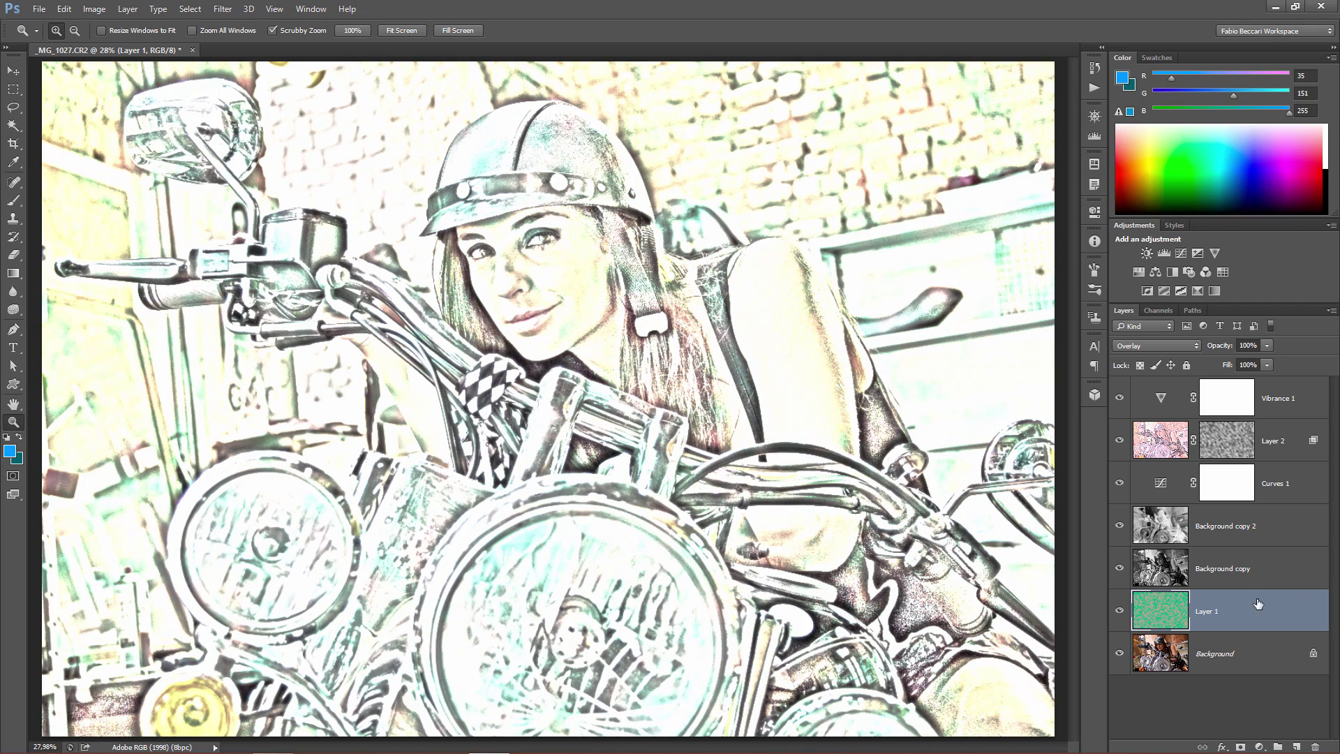
Step: View Layer 1 on its own, show all layers again, and examine the inverted sketch on the face and helmet at 100% zoom
key(alt)
alt+click(1120, 610)
alt+click(1121, 610)
double_click(13, 421)
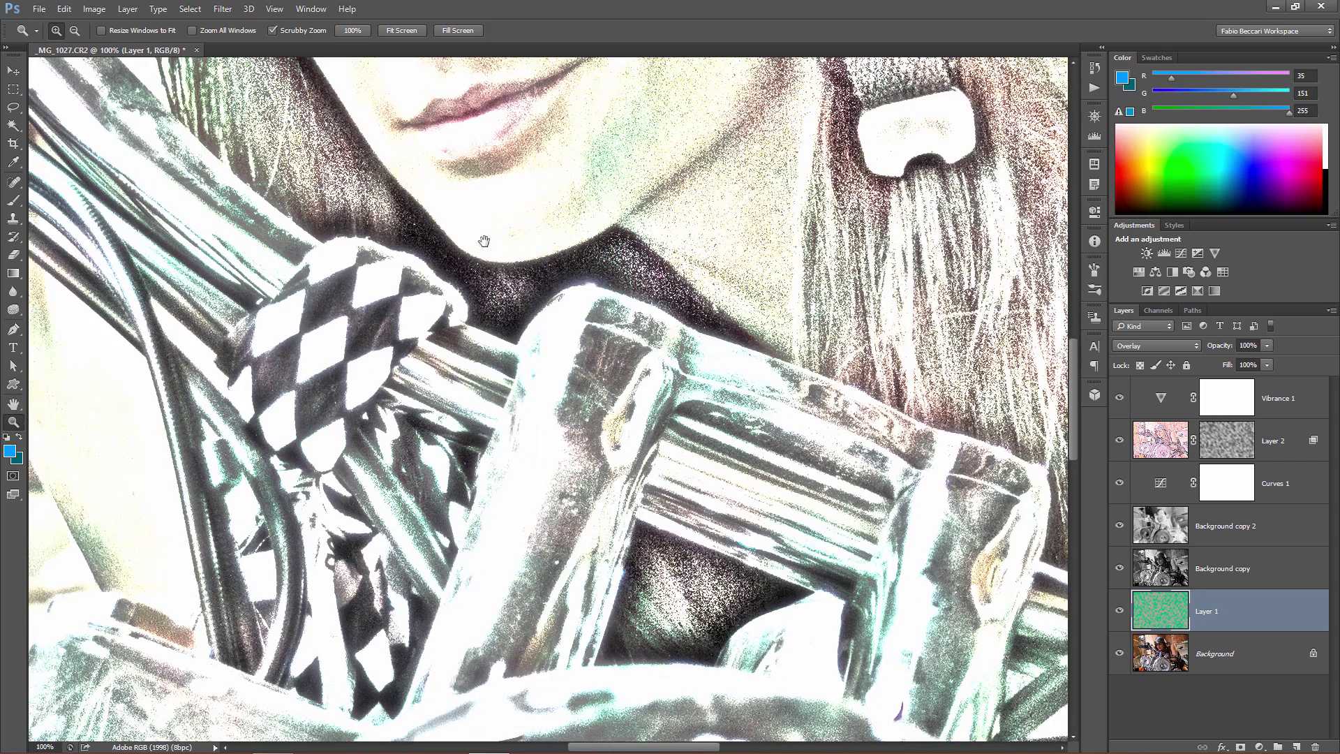
drag(479, 239, 487, 622)
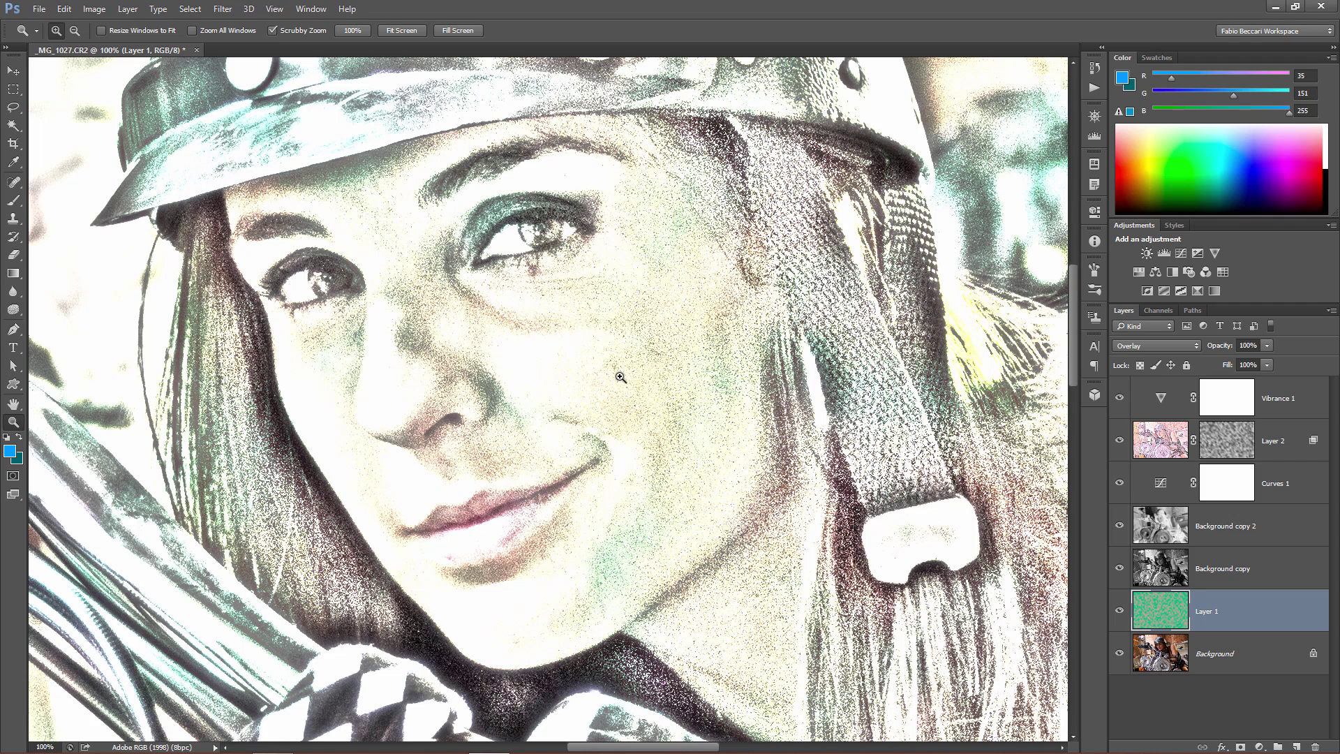
drag(607, 297, 589, 393)
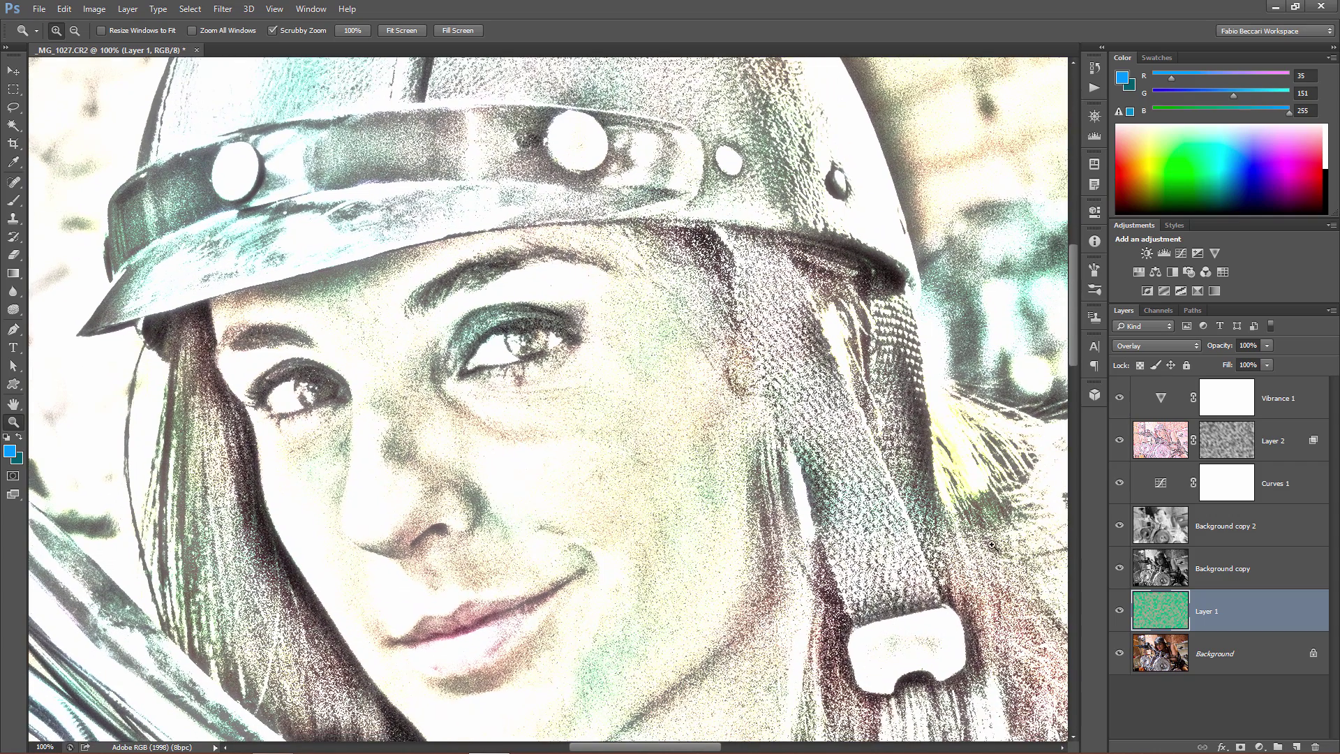
click(1269, 397)
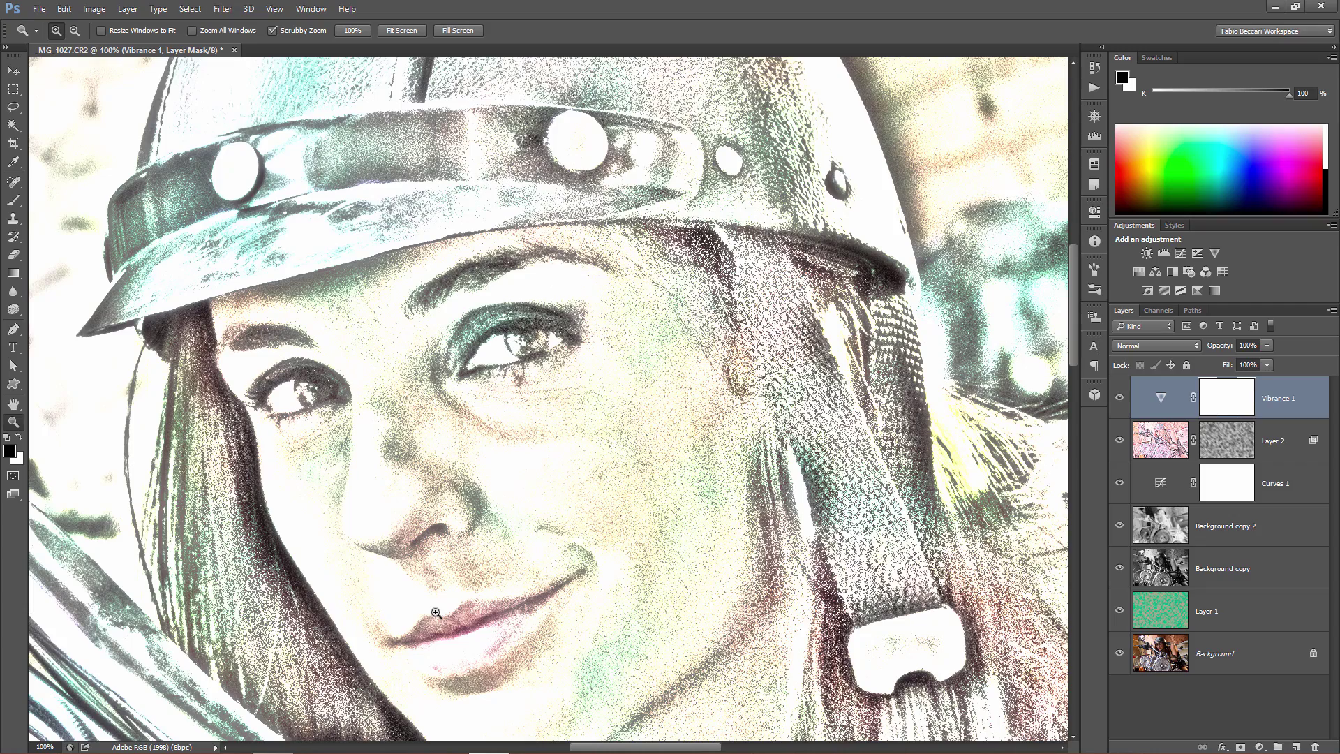
key(ctrl+0)
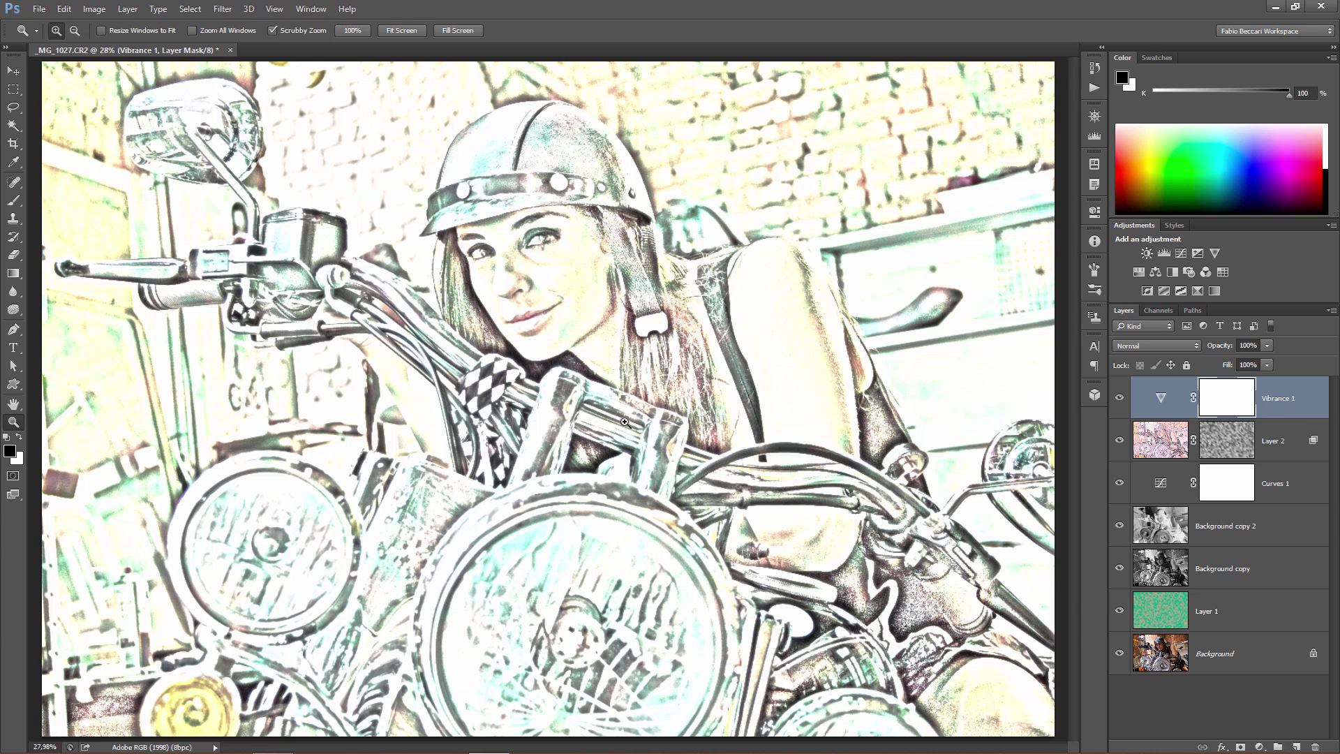
Step: Invert Layer 1 back to its magenta colors and check the face at 100% zoom
click(1169, 611)
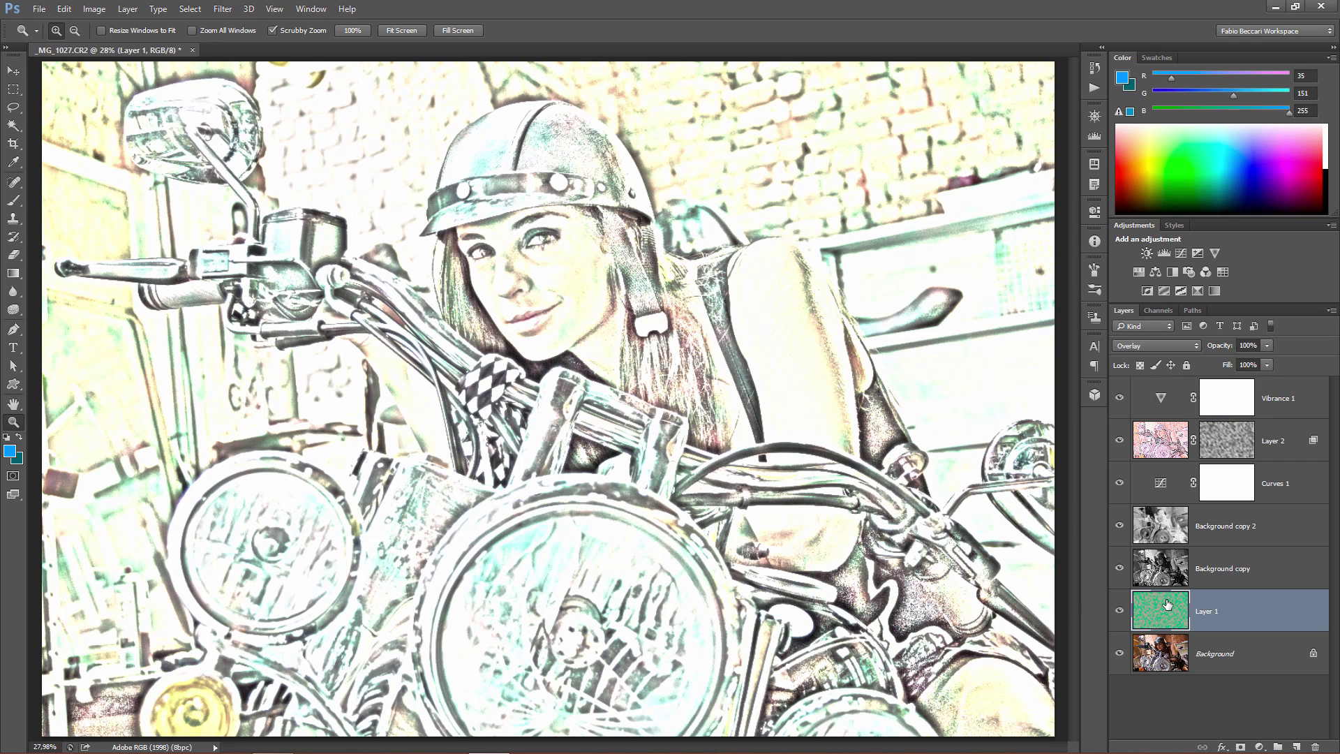
key(ctrl+i)
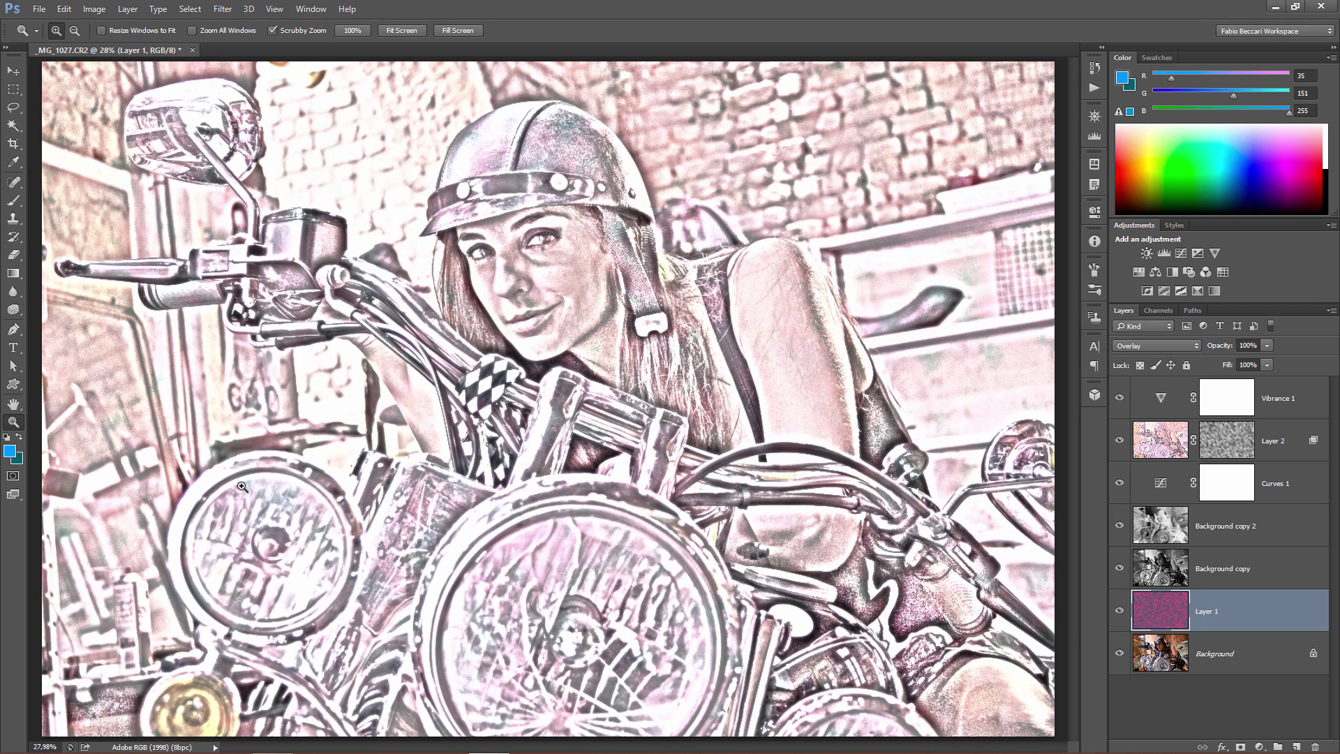
double_click(13, 423)
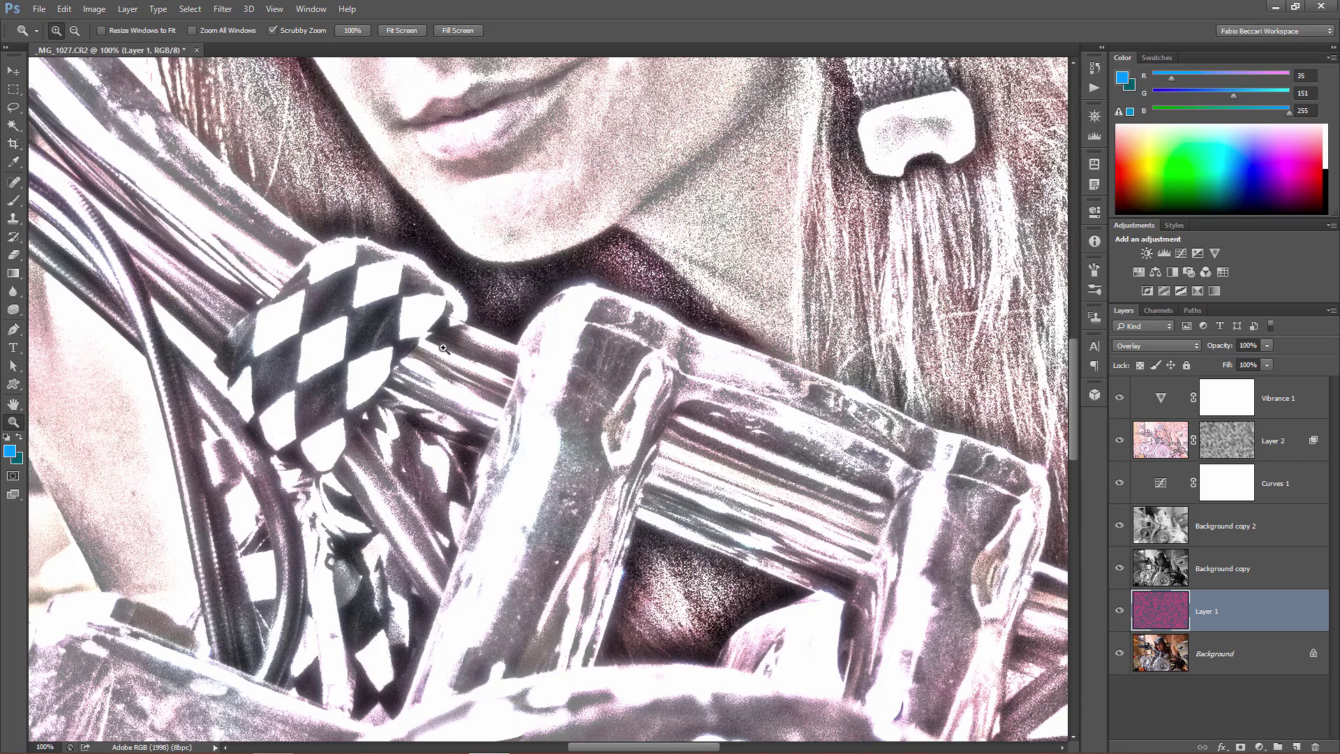
drag(538, 275, 560, 665)
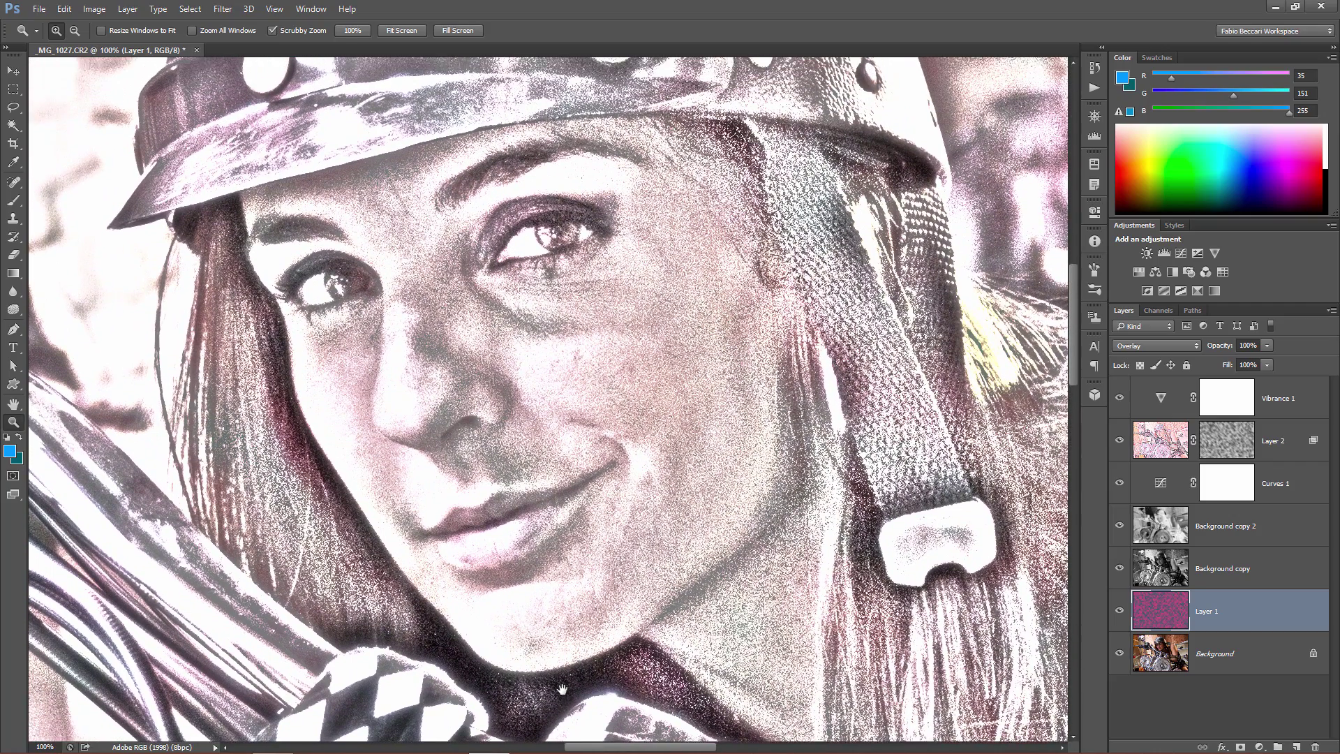